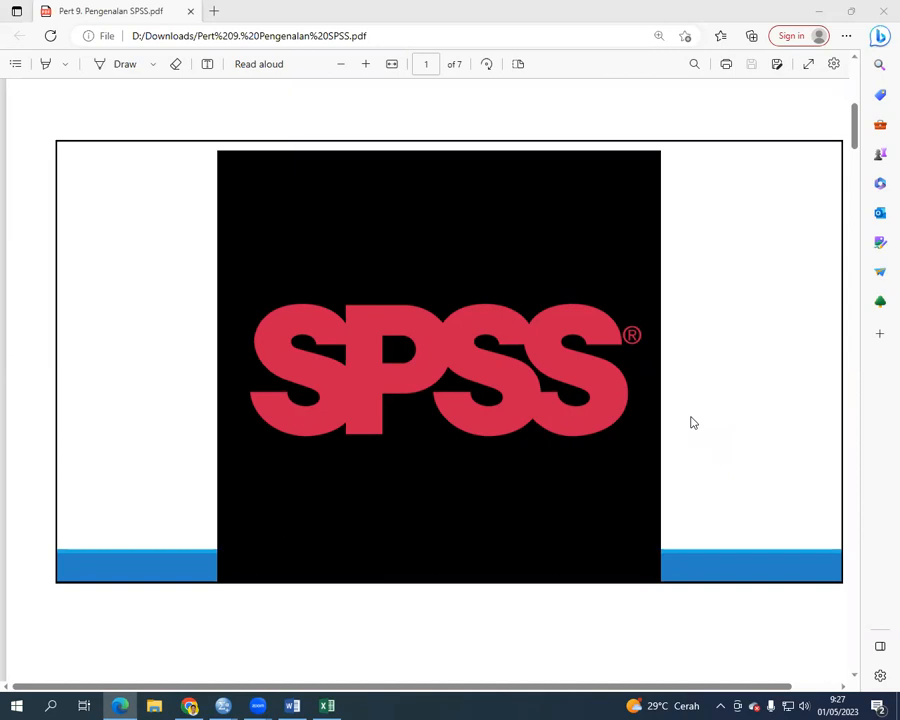
Step: Read through the introductory SPSS slides, from the outline and basic process to the ANGKET questionnaire on page 3
{"action": "scroll", "coordinate": [690, 422], "scroll_direction": "down", "scroll_amount": 5}
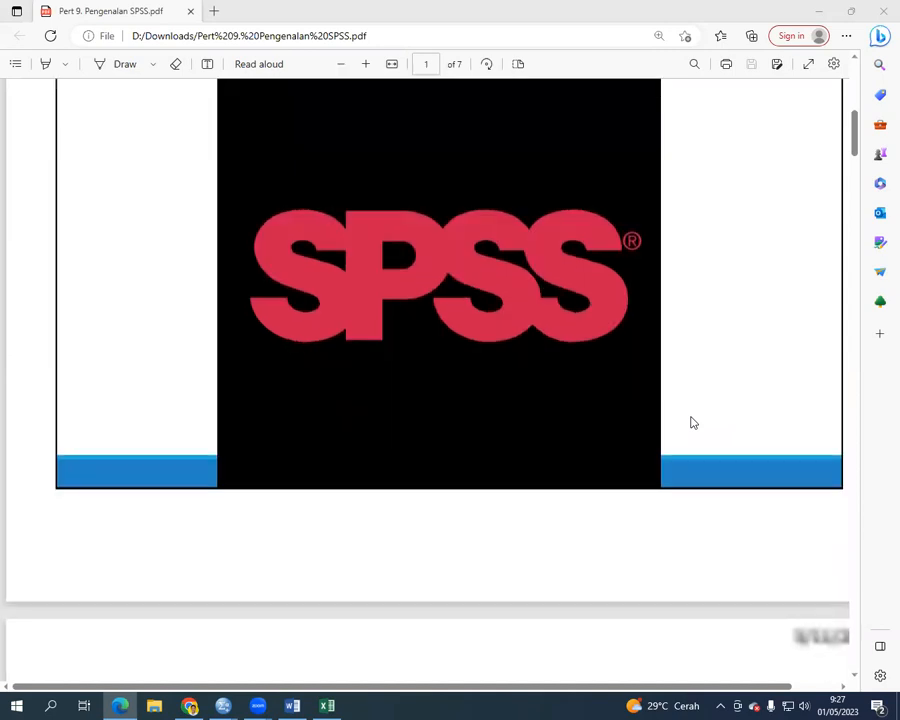
{"action": "scroll", "coordinate": [690, 422], "scroll_direction": "down", "scroll_amount": 6}
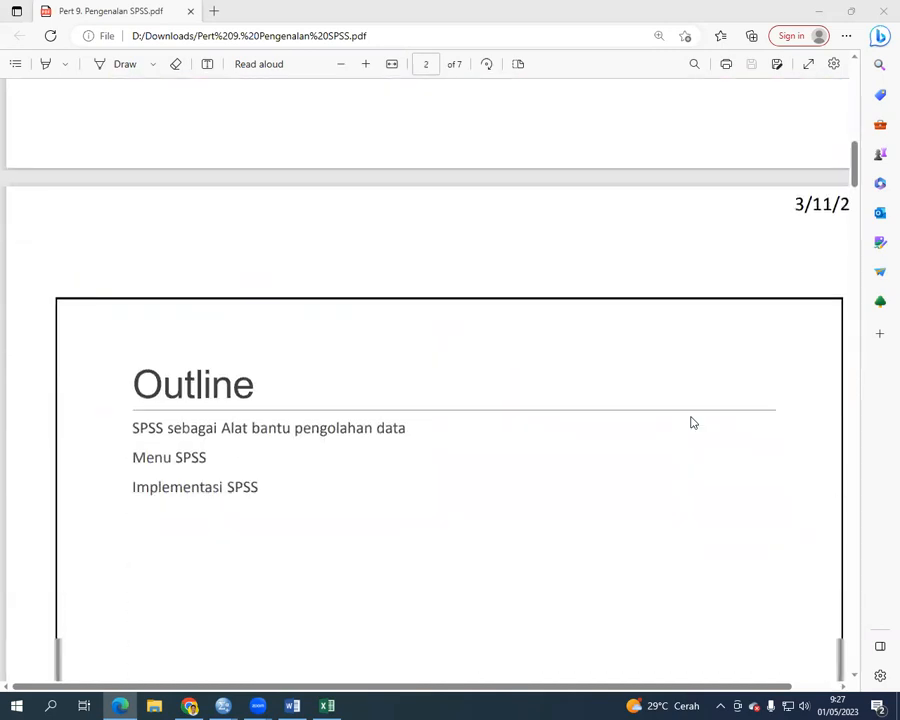
{"action": "scroll", "coordinate": [690, 422], "scroll_direction": "down", "scroll_amount": 2}
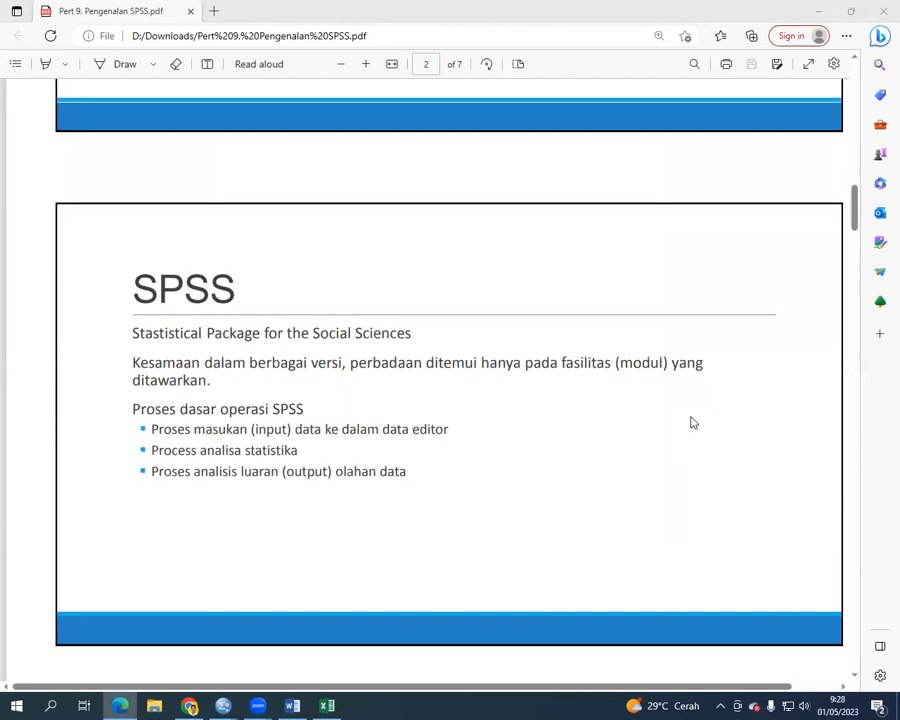
{"action": "scroll", "coordinate": [690, 421], "scroll_direction": "down", "scroll_amount": 2}
{"action": "scroll", "coordinate": [689, 420], "scroll_direction": "down", "scroll_amount": 2}
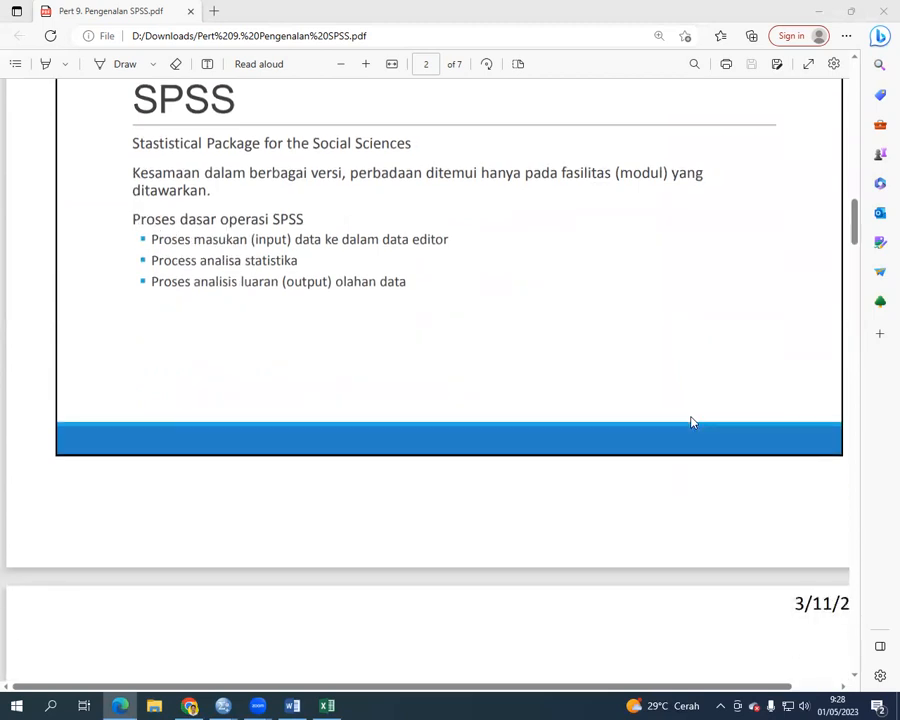
{"action": "scroll", "coordinate": [420, 301], "scroll_direction": "down", "scroll_amount": 3}
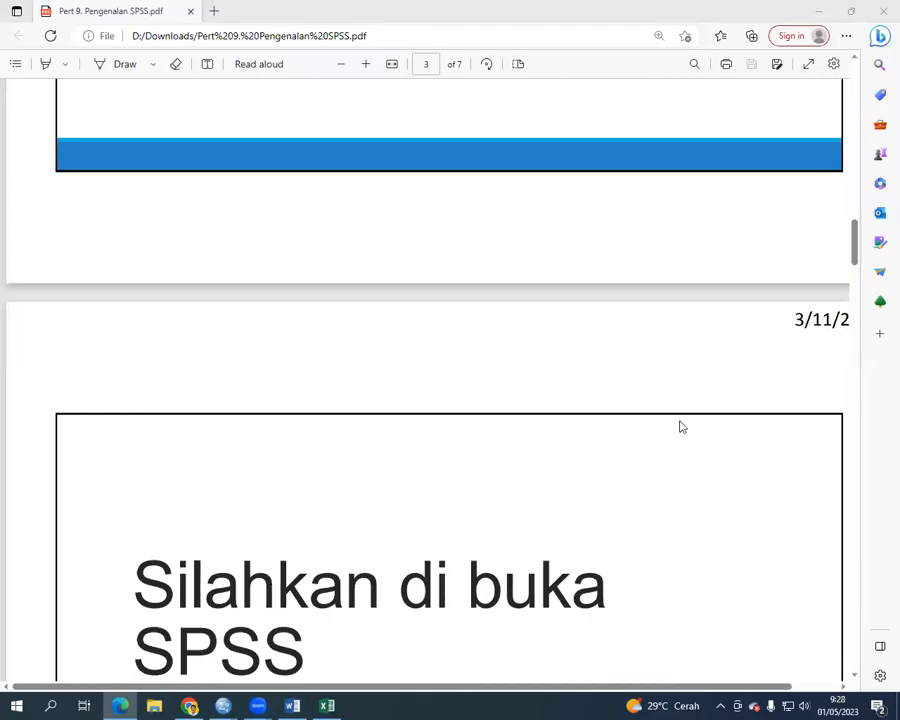
{"action": "scroll", "coordinate": [680, 428], "scroll_direction": "down", "scroll_amount": 1}
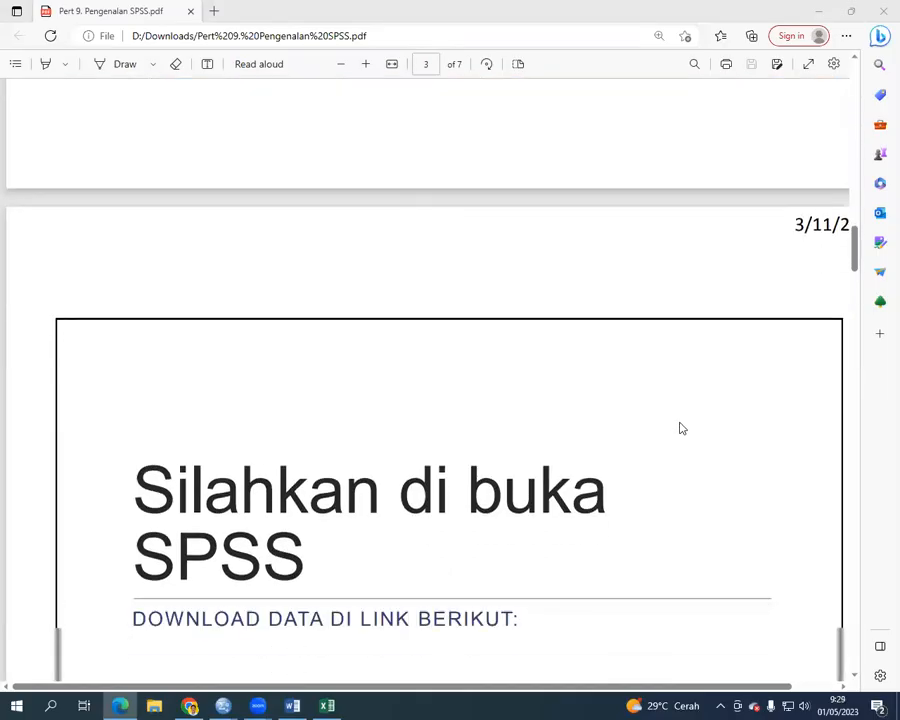
{"action": "scroll", "coordinate": [680, 428], "scroll_direction": "down", "scroll_amount": 1}
{"action": "scroll", "coordinate": [680, 428], "scroll_direction": "down", "scroll_amount": 3}
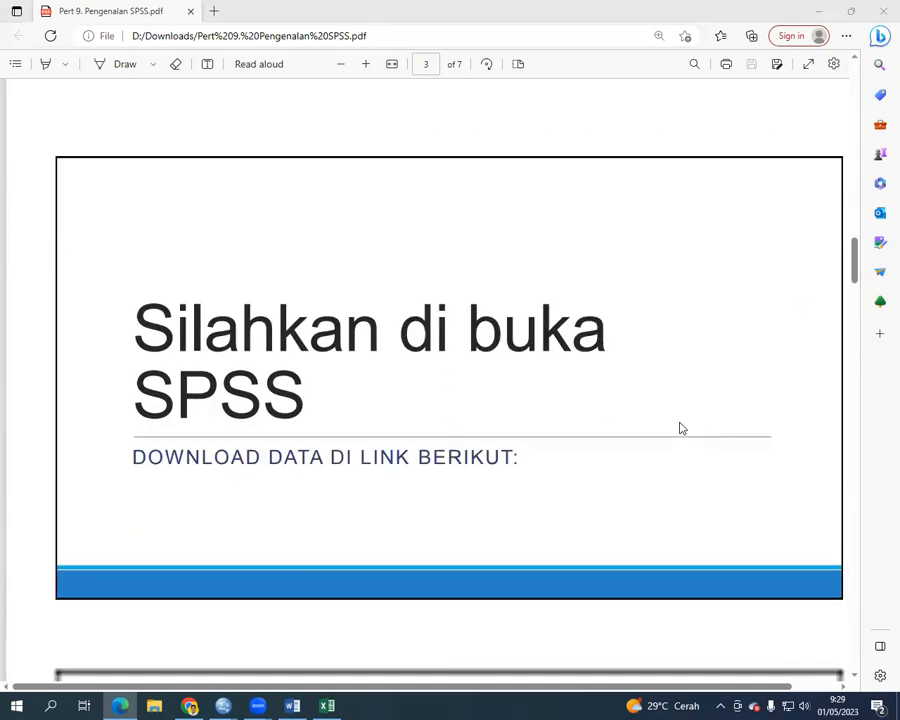
{"action": "scroll", "coordinate": [681, 428], "scroll_direction": "down", "scroll_amount": 2}
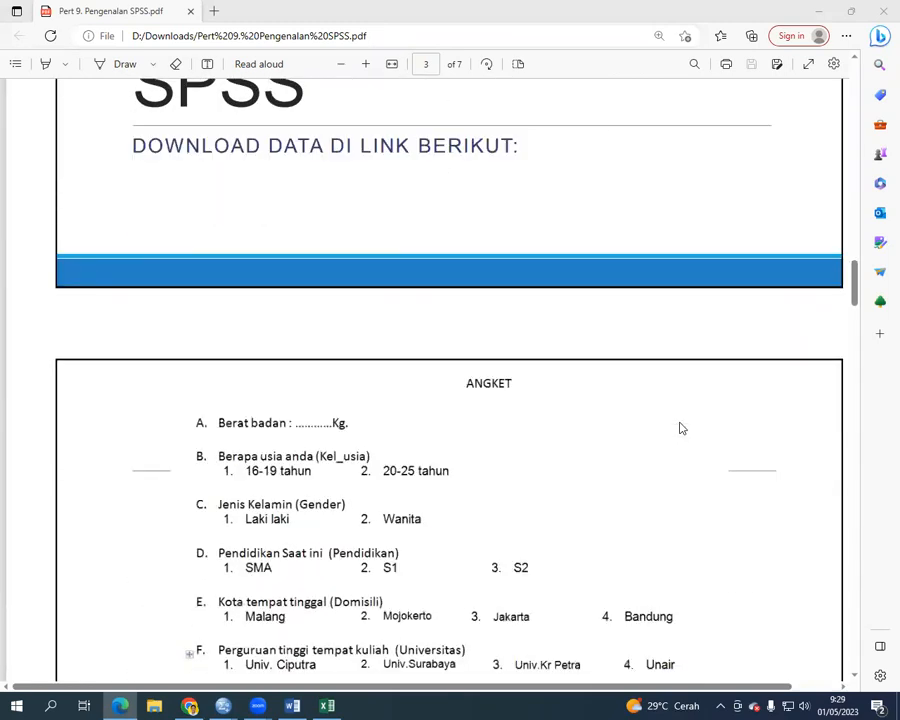
{"action": "scroll", "coordinate": [680, 428], "scroll_direction": "down", "scroll_amount": 1}
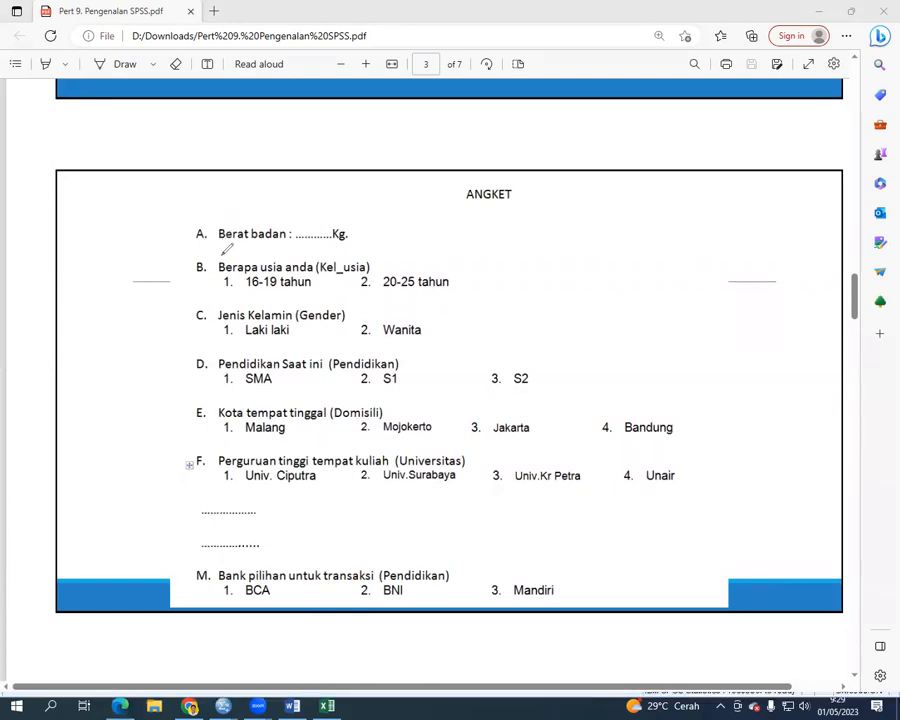
Step: Circle and underline the age-group and gender answer options in the questionnaire, clearing the marks after each question
{"action": "mouse_move", "coordinate": [223, 276]}
{"action": "left_mouse_down"}
{"action": "mouse_move", "coordinate": [229, 288]}
{"action": "mouse_move", "coordinate": [227, 273]}
{"action": "mouse_move", "coordinate": [271, 292]}
{"action": "mouse_move", "coordinate": [312, 290]}
{"action": "left_mouse_up"}
{"action": "mouse_move", "coordinate": [374, 281]}
{"action": "left_mouse_down"}
{"action": "mouse_move", "coordinate": [397, 292]}
{"action": "mouse_move", "coordinate": [449, 291]}
{"action": "left_mouse_up"}
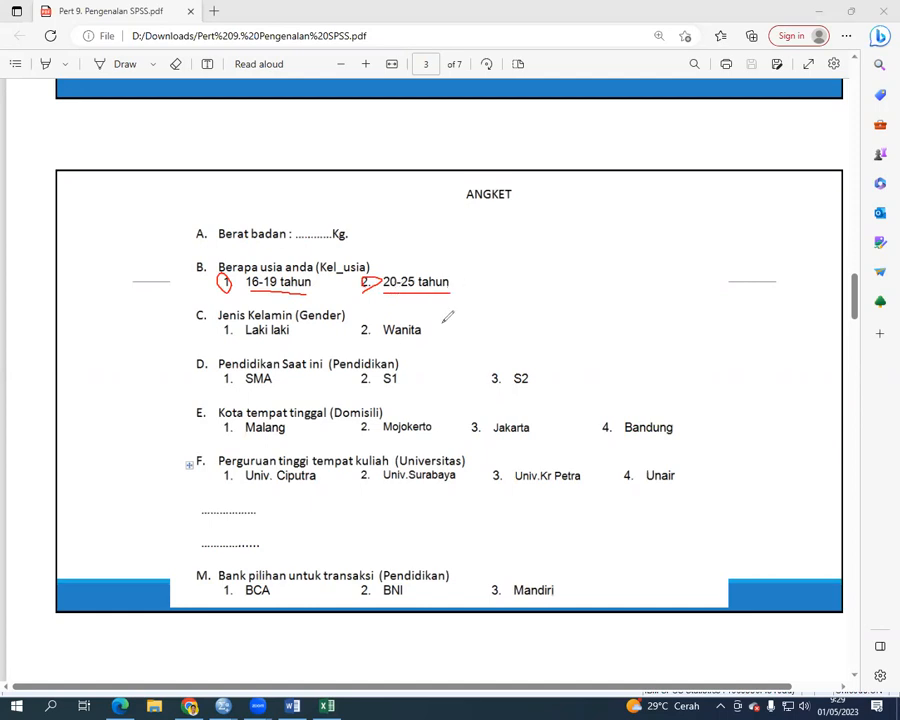
{"action": "left_click", "coordinate": [629, 164]}
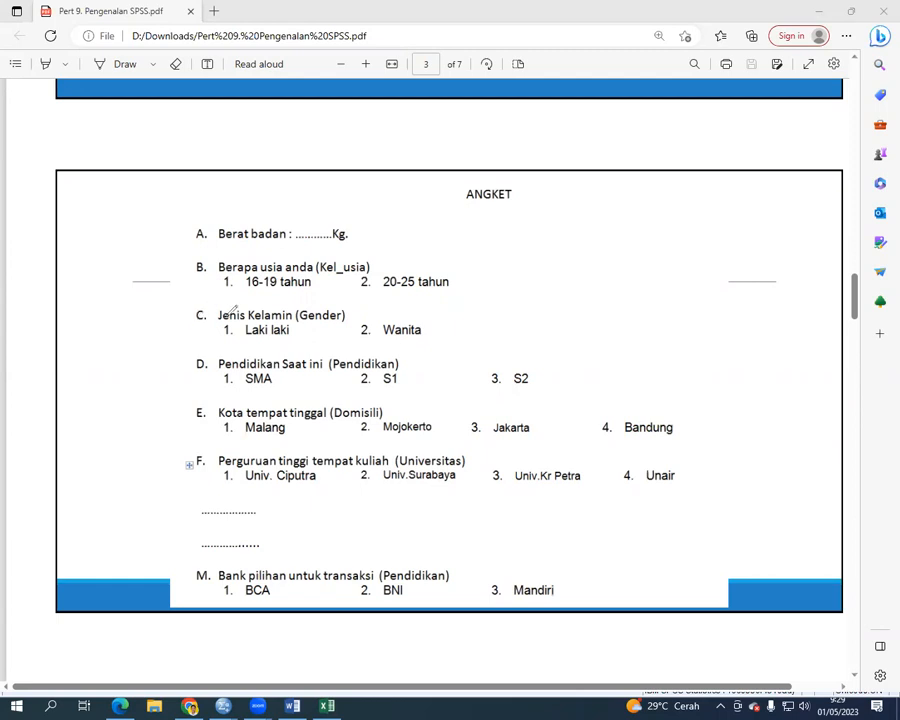
{"action": "mouse_move", "coordinate": [229, 321]}
{"action": "left_mouse_down"}
{"action": "mouse_move", "coordinate": [221, 330]}
{"action": "mouse_move", "coordinate": [240, 313]}
{"action": "mouse_move", "coordinate": [288, 339]}
{"action": "left_mouse_up"}
{"action": "mouse_move", "coordinate": [370, 321]}
{"action": "left_mouse_down"}
{"action": "mouse_move", "coordinate": [358, 334]}
{"action": "mouse_move", "coordinate": [369, 320]}
{"action": "mouse_move", "coordinate": [441, 341]}
{"action": "left_mouse_up"}
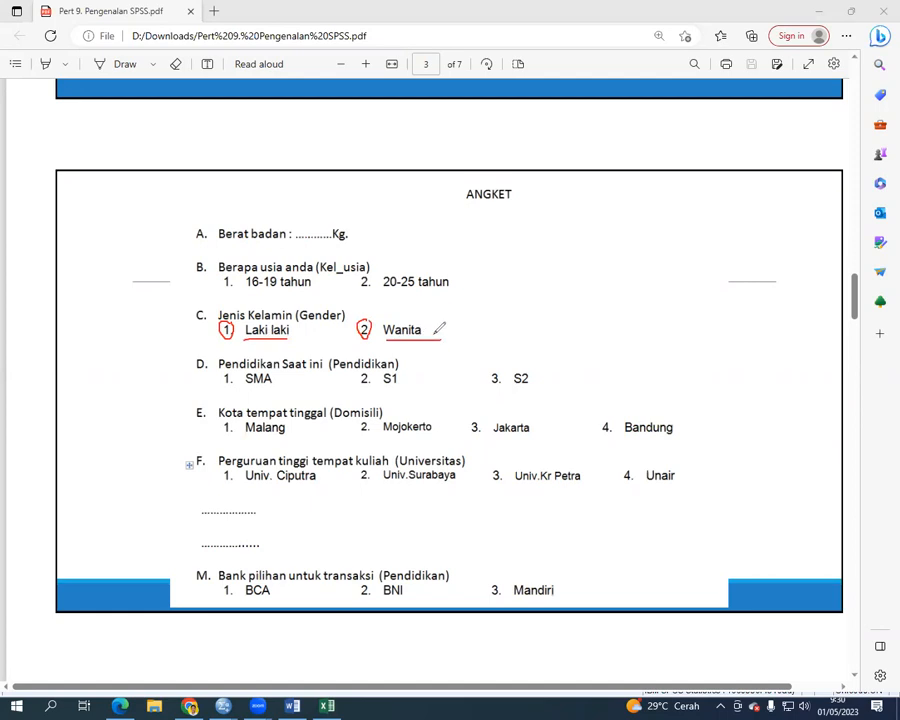
{"action": "left_click", "coordinate": [589, 119]}
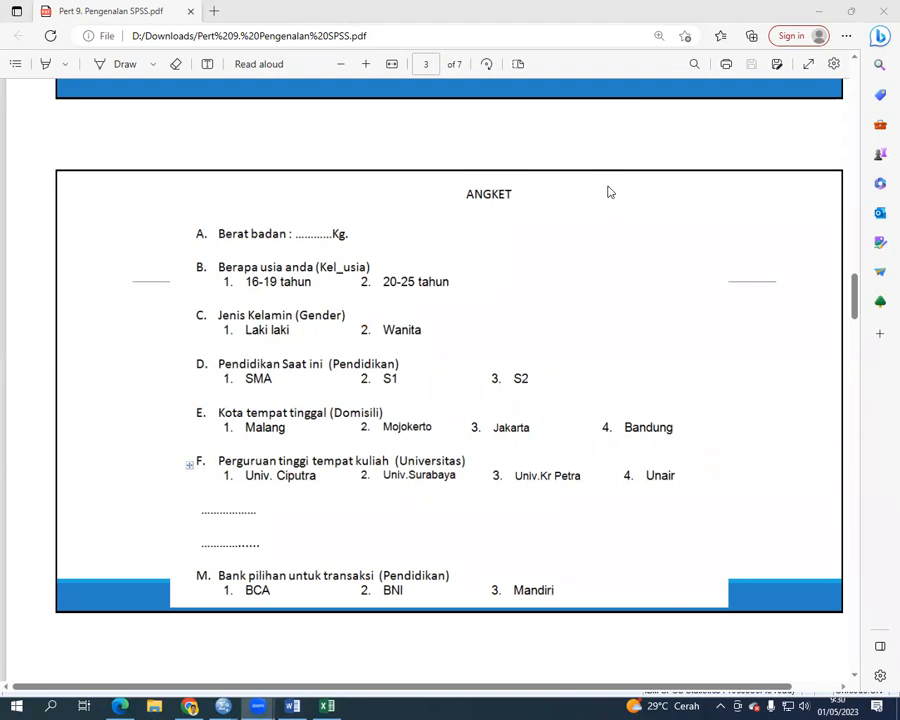
Step: Review the Koding dan Input Data tables on page 4 and the coded respondent data table on page 5
{"action": "scroll", "coordinate": [591, 224], "scroll_direction": "down", "scroll_amount": 1}
{"action": "scroll", "coordinate": [591, 224], "scroll_direction": "down", "scroll_amount": 4}
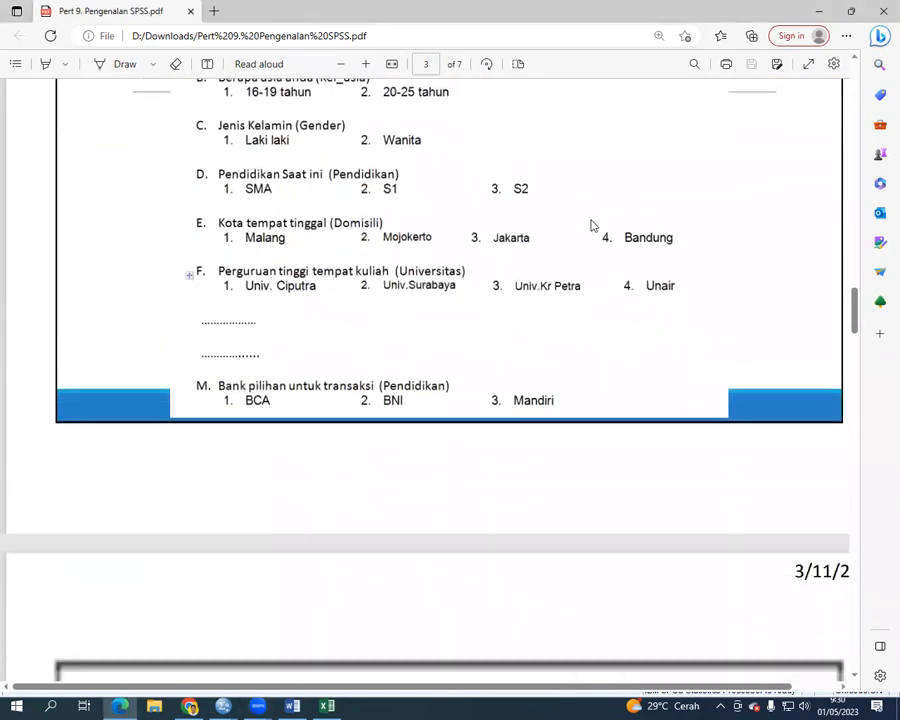
{"action": "scroll", "coordinate": [591, 224], "scroll_direction": "down", "scroll_amount": 2}
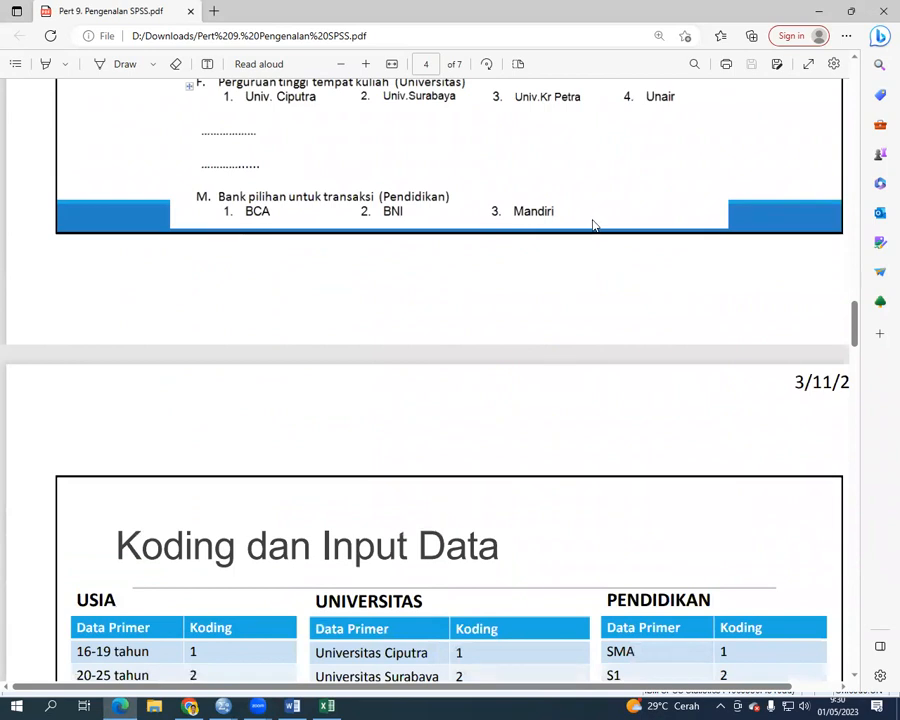
{"action": "scroll", "coordinate": [592, 224], "scroll_direction": "down", "scroll_amount": 2}
{"action": "scroll", "coordinate": [592, 224], "scroll_direction": "down", "scroll_amount": 2}
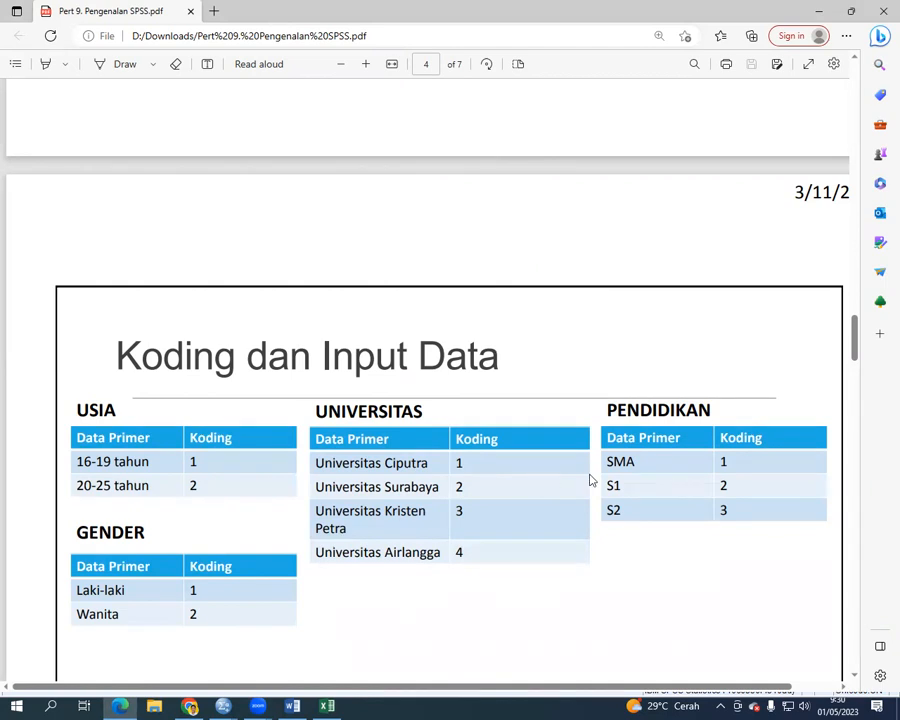
{"action": "scroll", "coordinate": [503, 481], "scroll_direction": "down", "scroll_amount": 2}
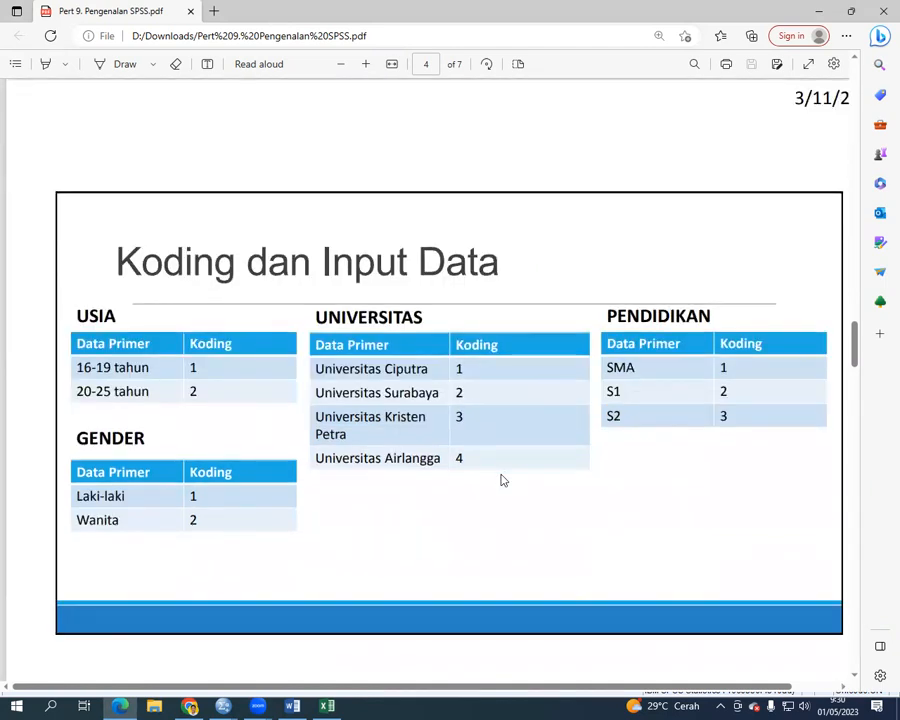
{"action": "scroll", "coordinate": [503, 481], "scroll_direction": "down", "scroll_amount": 2}
{"action": "scroll", "coordinate": [500, 478], "scroll_direction": "down", "scroll_amount": 4}
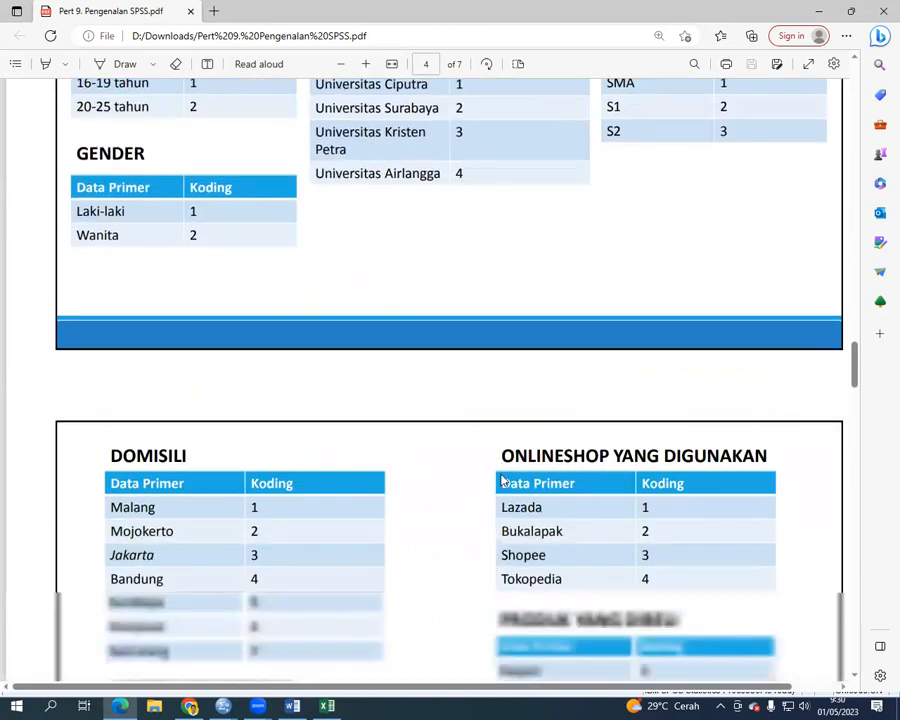
{"action": "scroll", "coordinate": [503, 481], "scroll_direction": "down", "scroll_amount": 4}
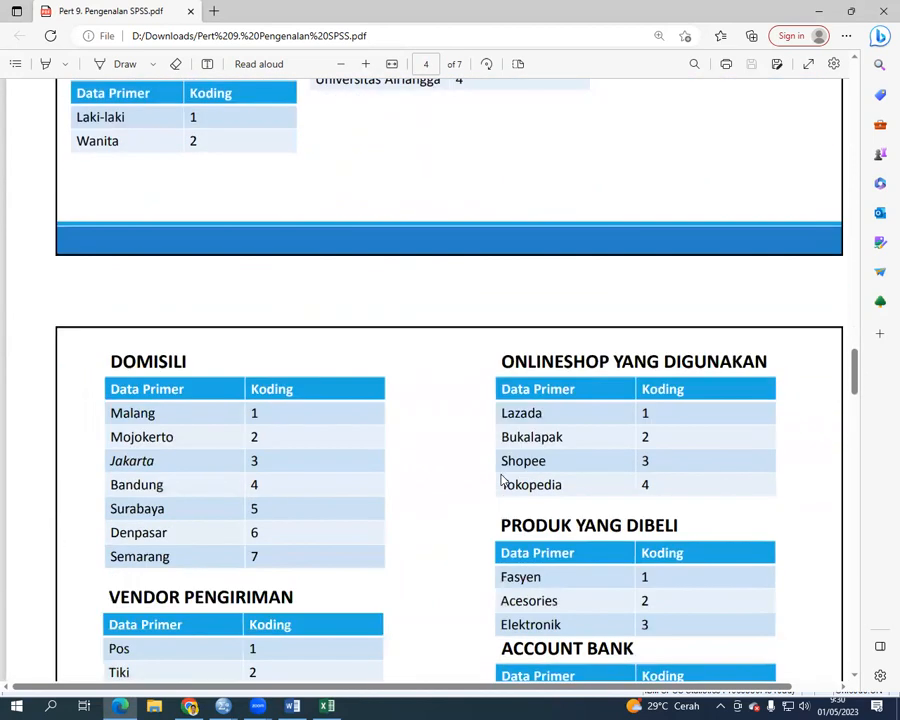
{"action": "scroll", "coordinate": [503, 481], "scroll_direction": "down", "scroll_amount": 2}
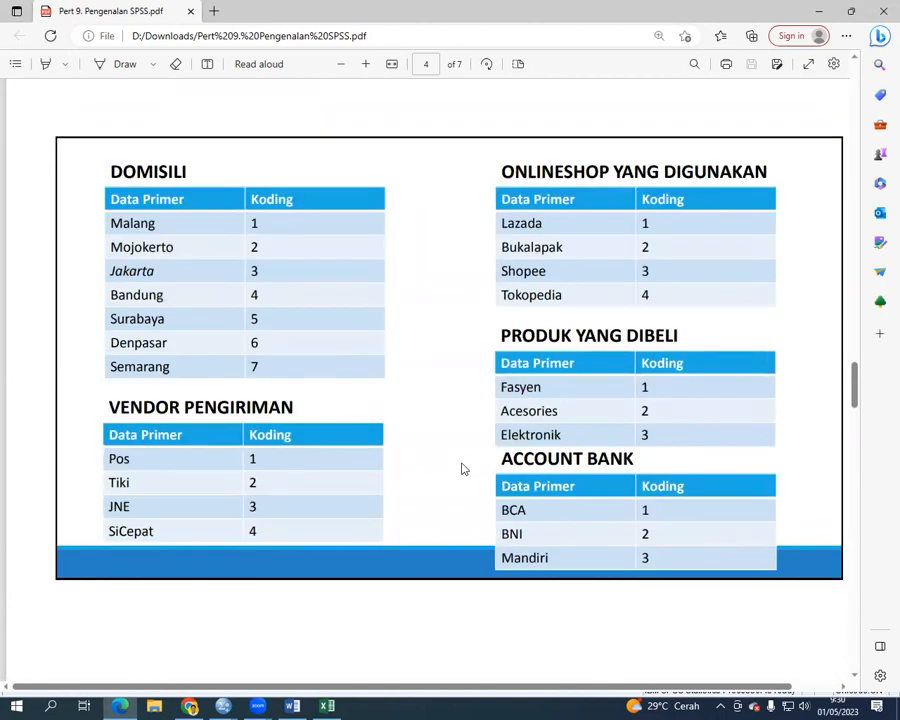
{"action": "scroll", "coordinate": [462, 468], "scroll_direction": "down", "scroll_amount": 6}
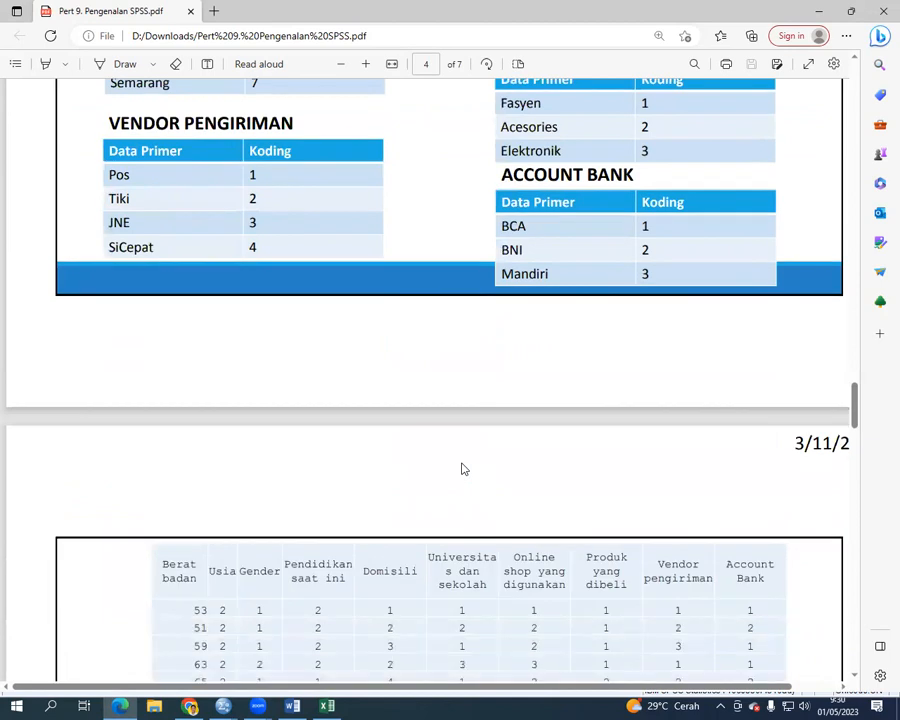
{"action": "scroll", "coordinate": [462, 468], "scroll_direction": "down", "scroll_amount": 2}
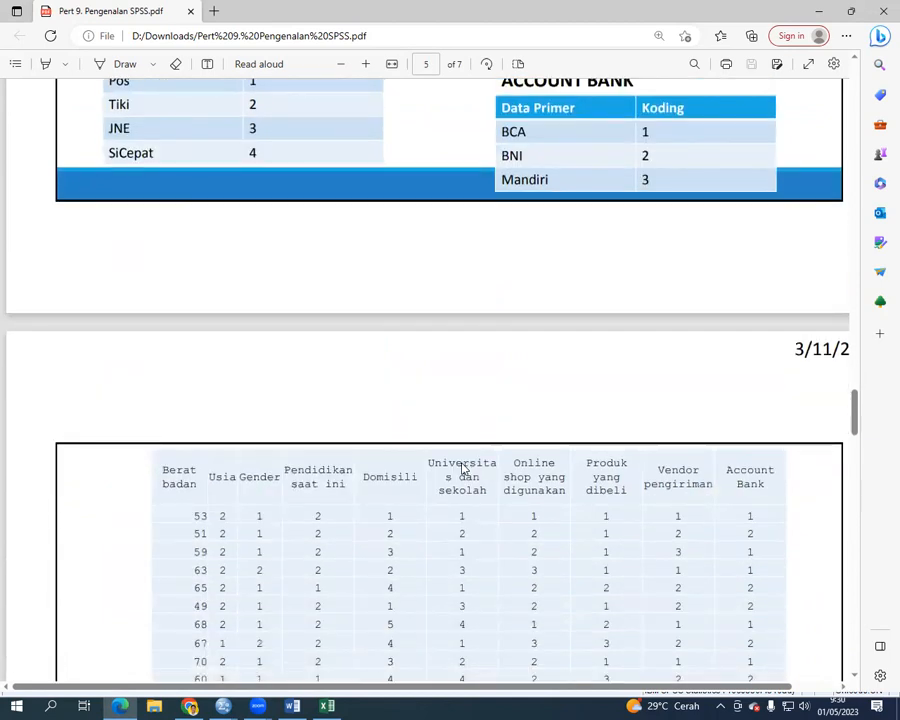
{"action": "scroll", "coordinate": [462, 468], "scroll_direction": "up", "scroll_amount": 4}
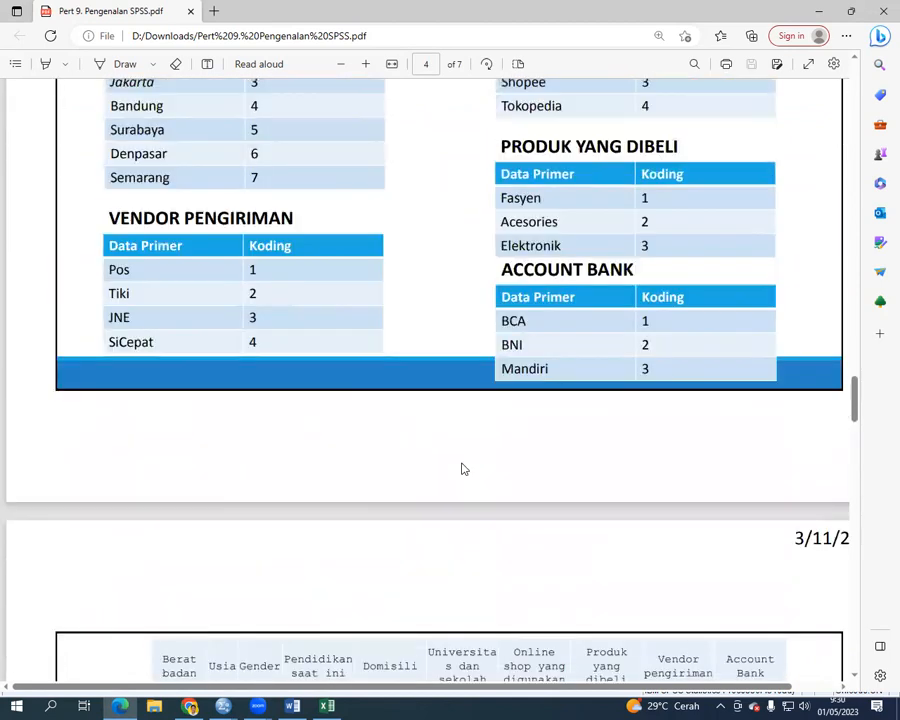
{"action": "scroll", "coordinate": [462, 468], "scroll_direction": "up", "scroll_amount": 2}
{"action": "scroll", "coordinate": [462, 468], "scroll_direction": "up", "scroll_amount": 5}
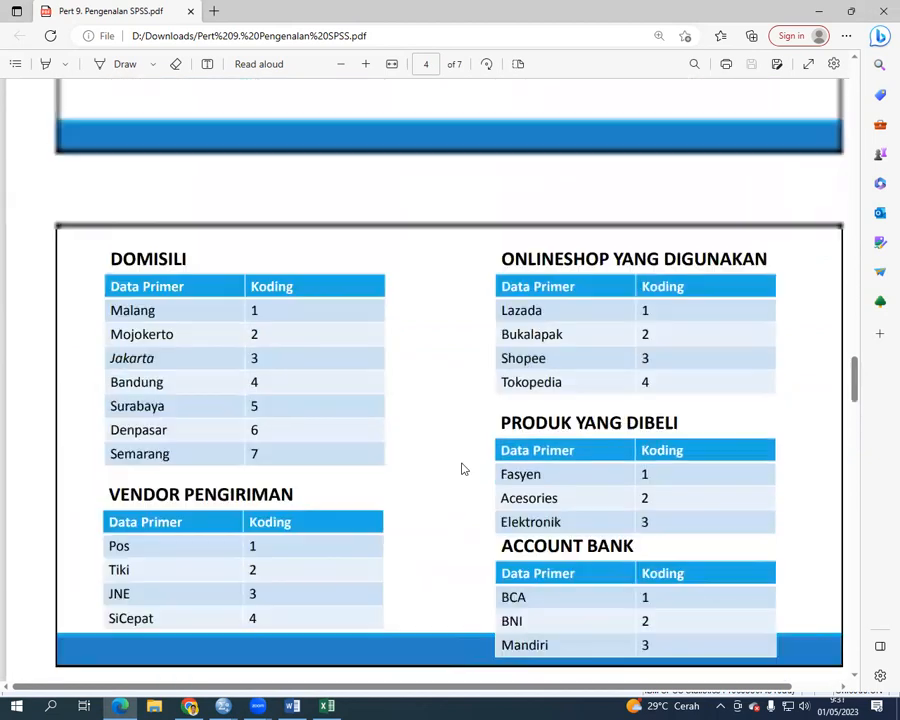
{"action": "scroll", "coordinate": [462, 468], "scroll_direction": "down", "scroll_amount": 14}
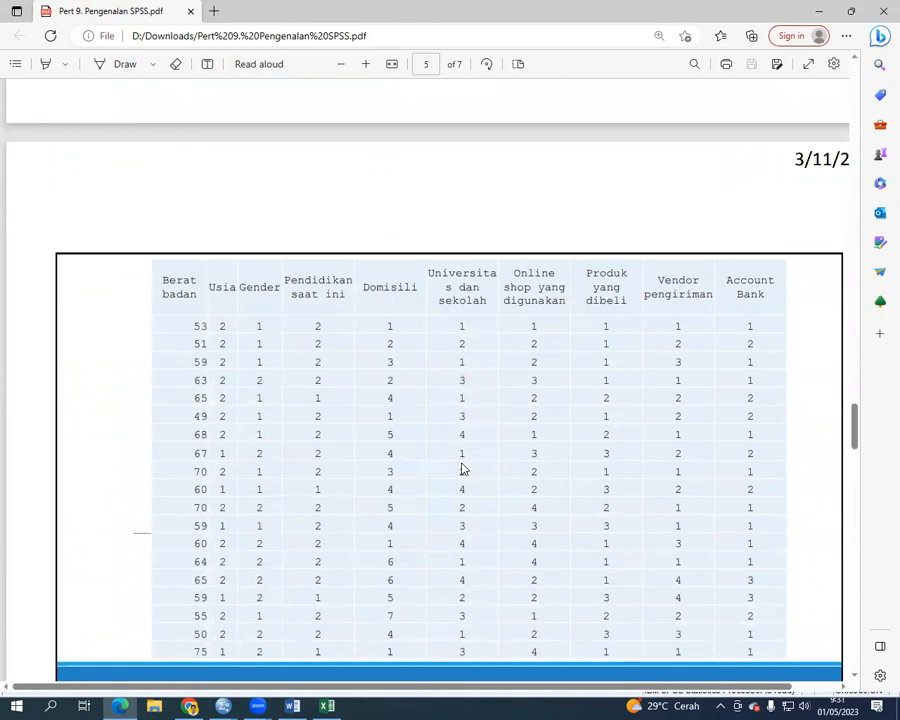
Step: Switch to the empty Untitled2 dataset in the SPSS Statistics Data Editor and select its first cell
{"action": "key", "text": "alt+Tab"}
{"action": "key", "text": "alt+Tab"}
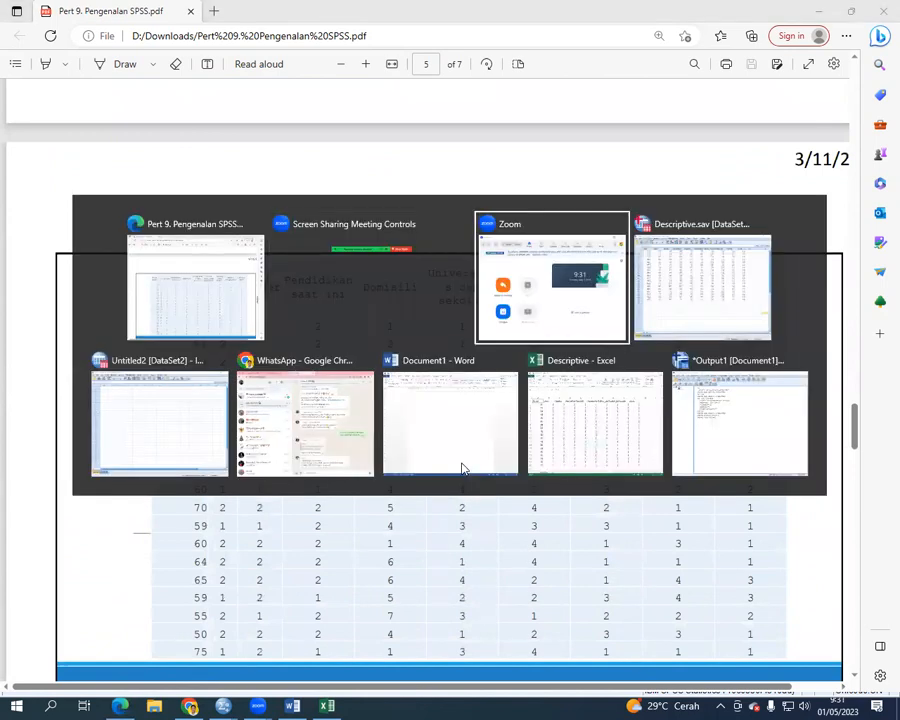
{"action": "key", "text": "alt+Tab"}
{"action": "key", "text": "alt+Tab"}
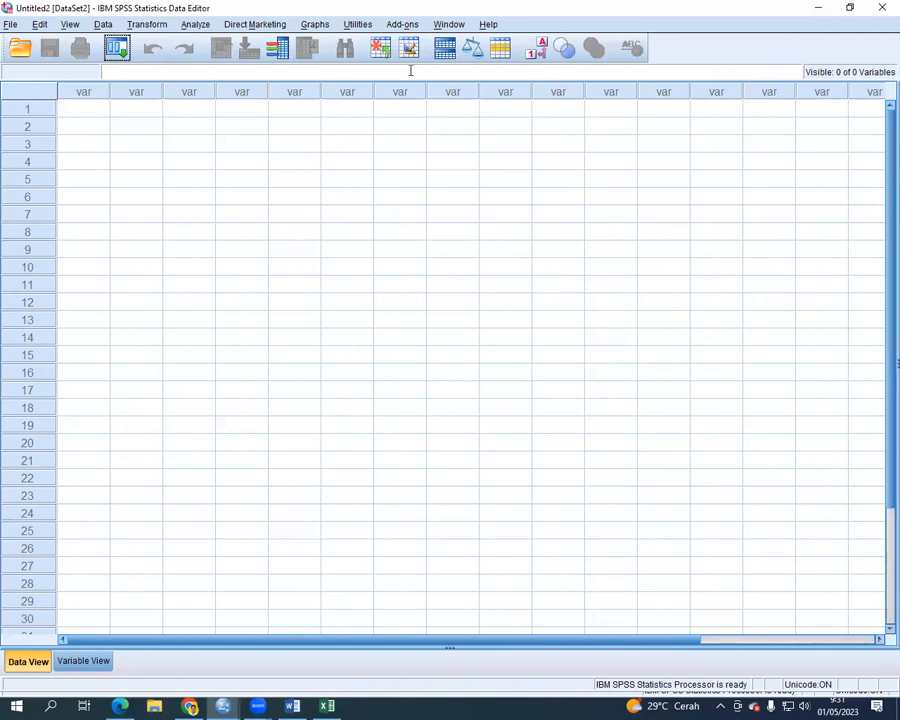
{"action": "left_click", "coordinate": [449, 24]}
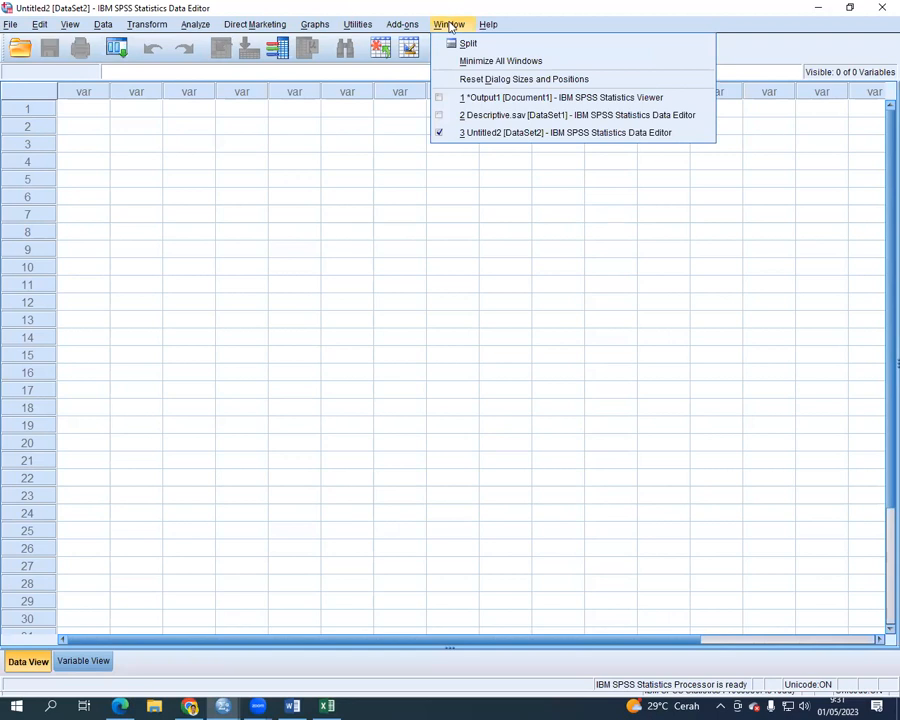
{"action": "left_click", "coordinate": [151, 376]}
{"action": "left_click", "coordinate": [298, 376]}
{"action": "left_click", "coordinate": [235, 370]}
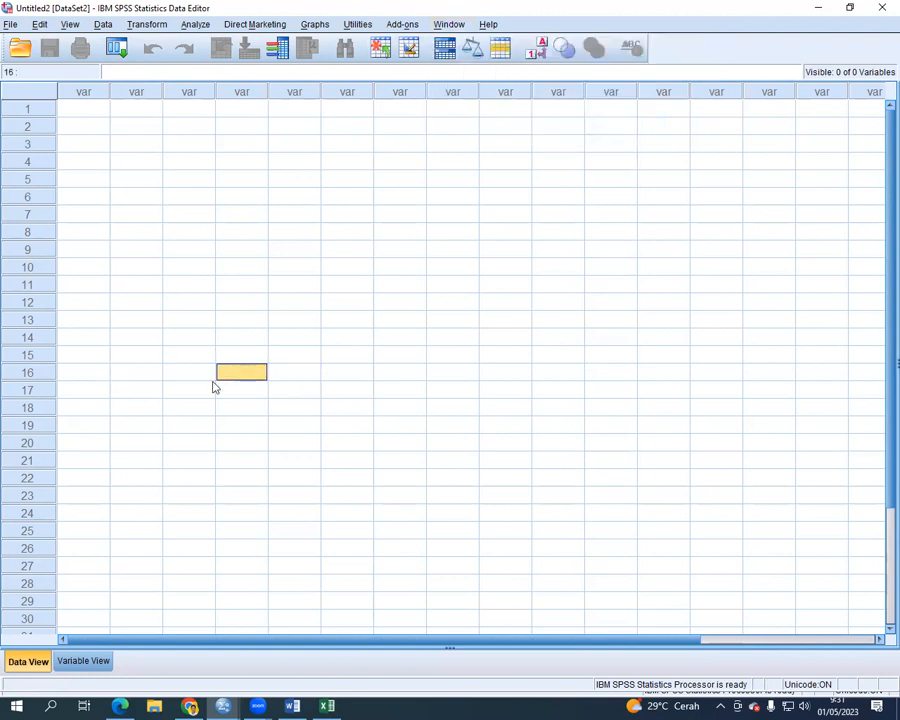
{"action": "left_click", "coordinate": [176, 431]}
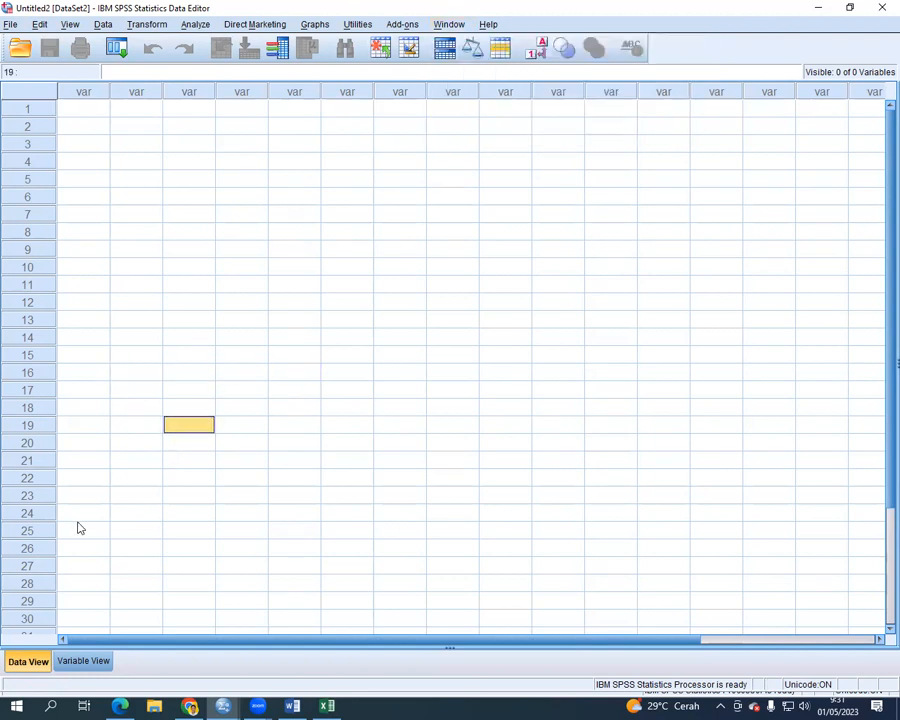
{"action": "left_click", "coordinate": [80, 109]}
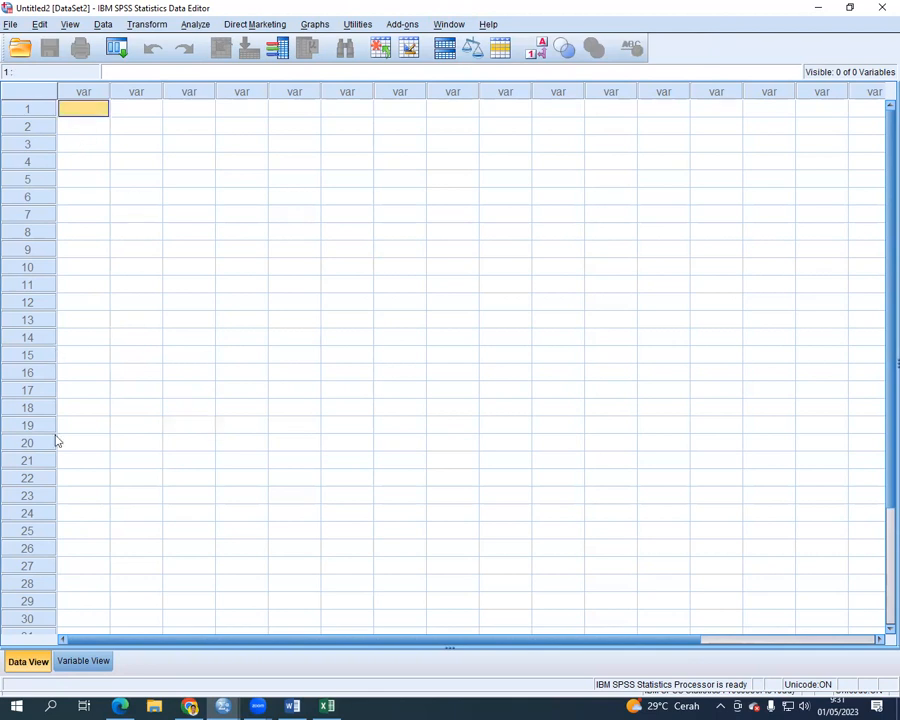
Step: Look over the variable definition sheet and the Variable Type options without changing them, and return to the data sheet
{"action": "left_click", "coordinate": [83, 661]}
{"action": "left_click", "coordinate": [185, 531]}
{"action": "left_click", "coordinate": [193, 527]}
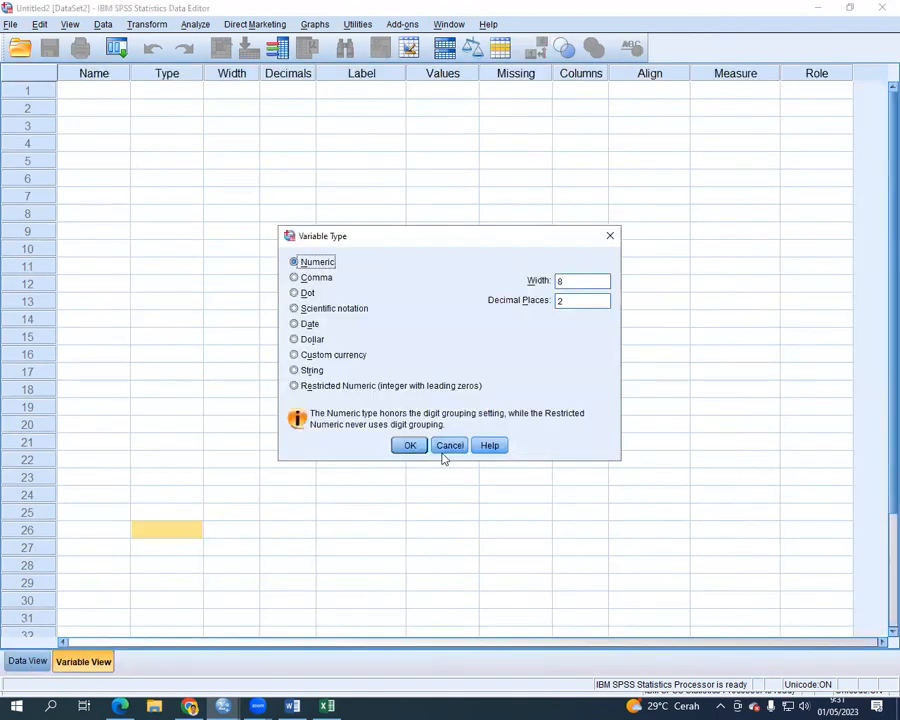
{"action": "left_click", "coordinate": [450, 446]}
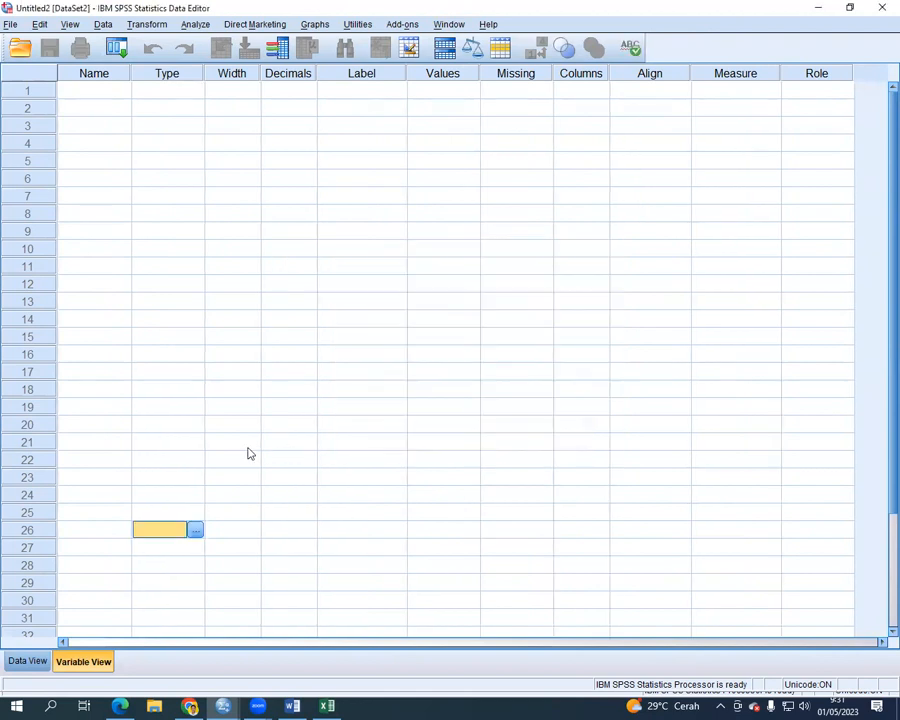
{"action": "left_click", "coordinate": [28, 660]}
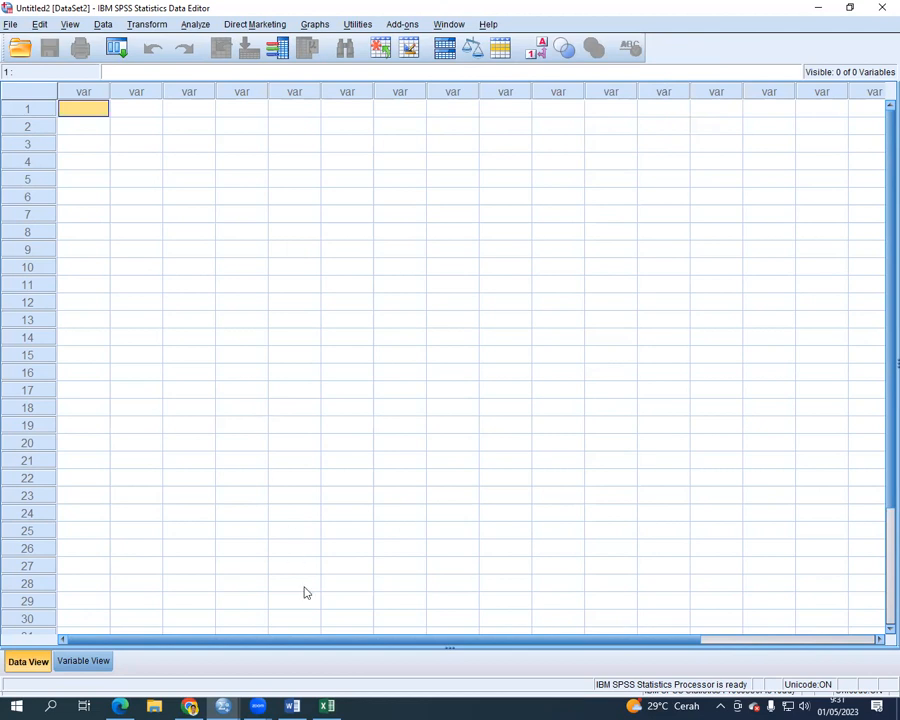
Step: Review the coded respondent data in the Descriptive workbook in Excel, and return to the empty Untitled2 dataset in SPSS
{"action": "left_click", "coordinate": [327, 706]}
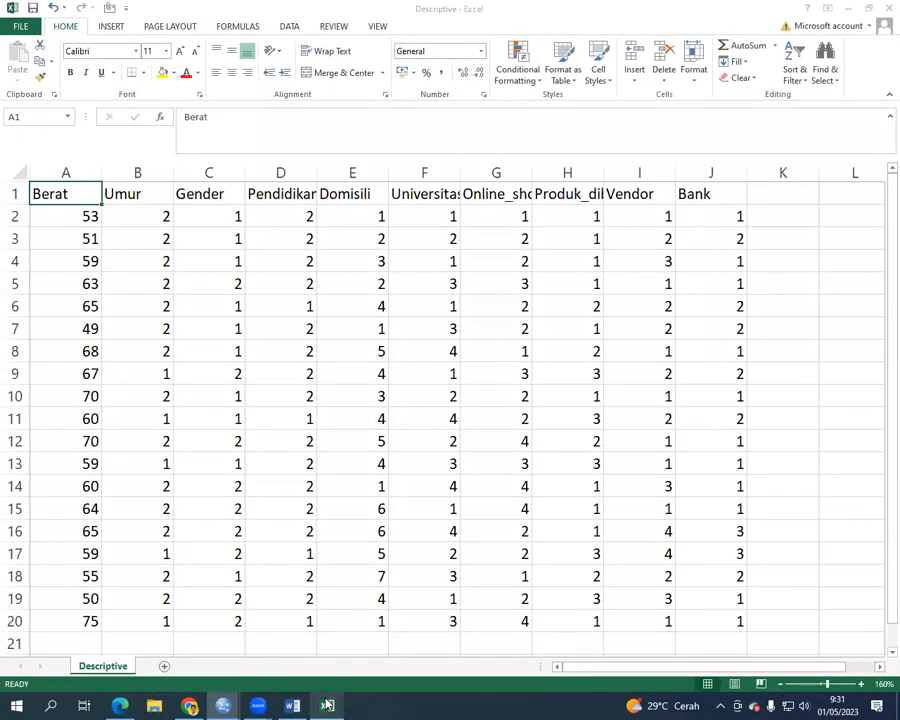
{"action": "scroll", "coordinate": [353, 345], "scroll_direction": "down", "scroll_amount": 1}
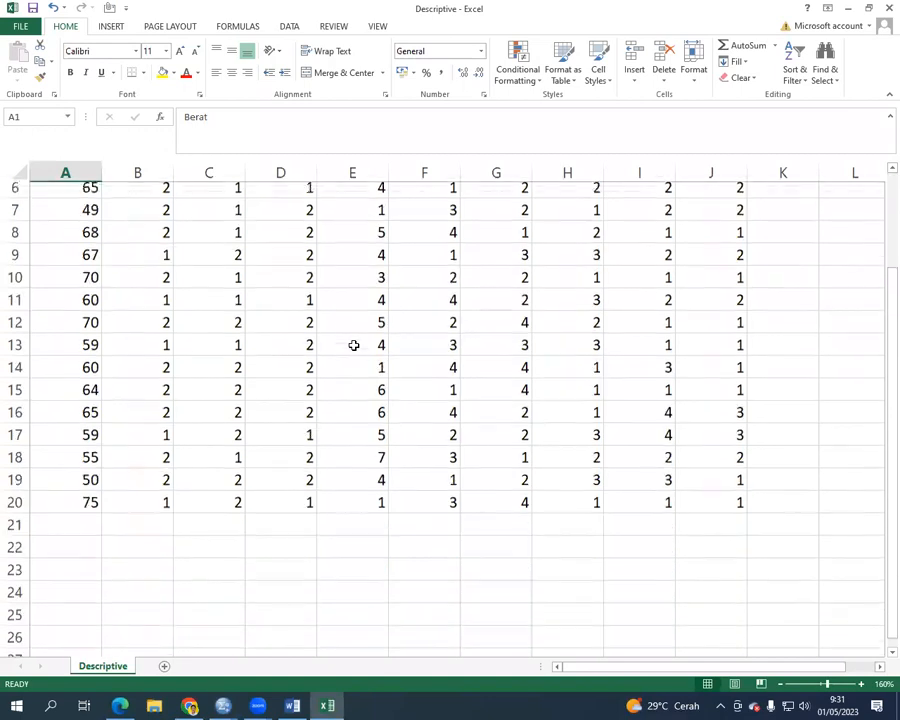
{"action": "scroll", "coordinate": [353, 345], "scroll_direction": "up", "scroll_amount": 1}
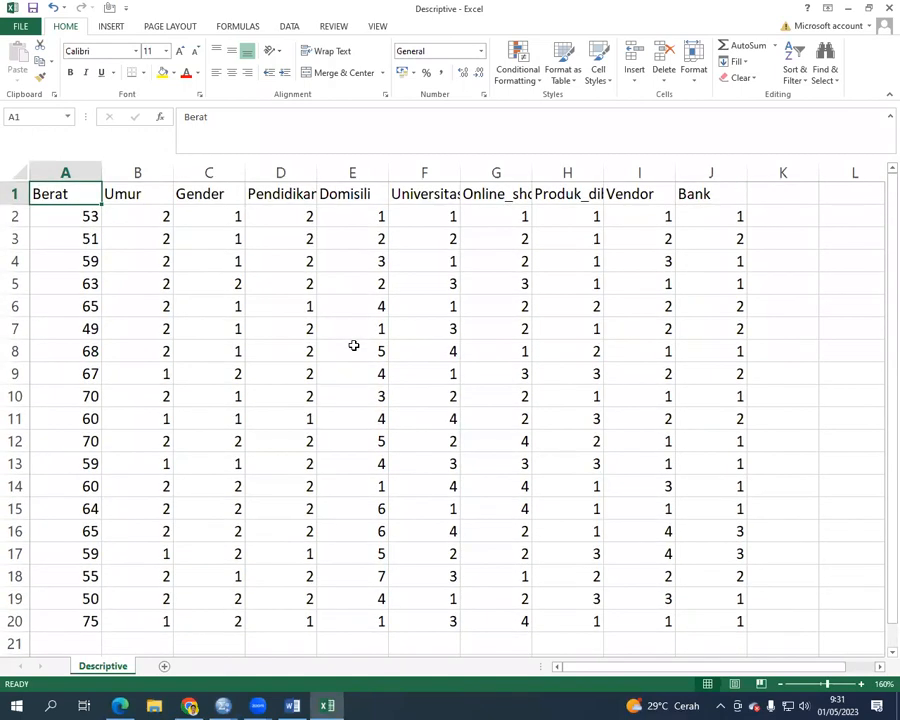
{"action": "scroll", "coordinate": [353, 345], "scroll_direction": "down", "scroll_amount": 1}
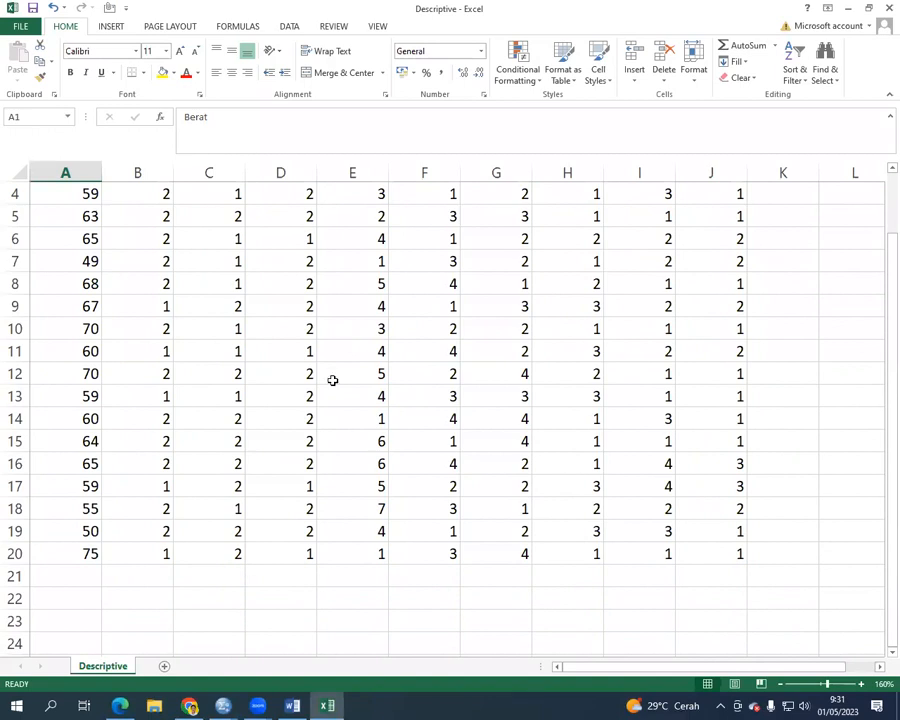
{"action": "left_click", "coordinate": [224, 706]}
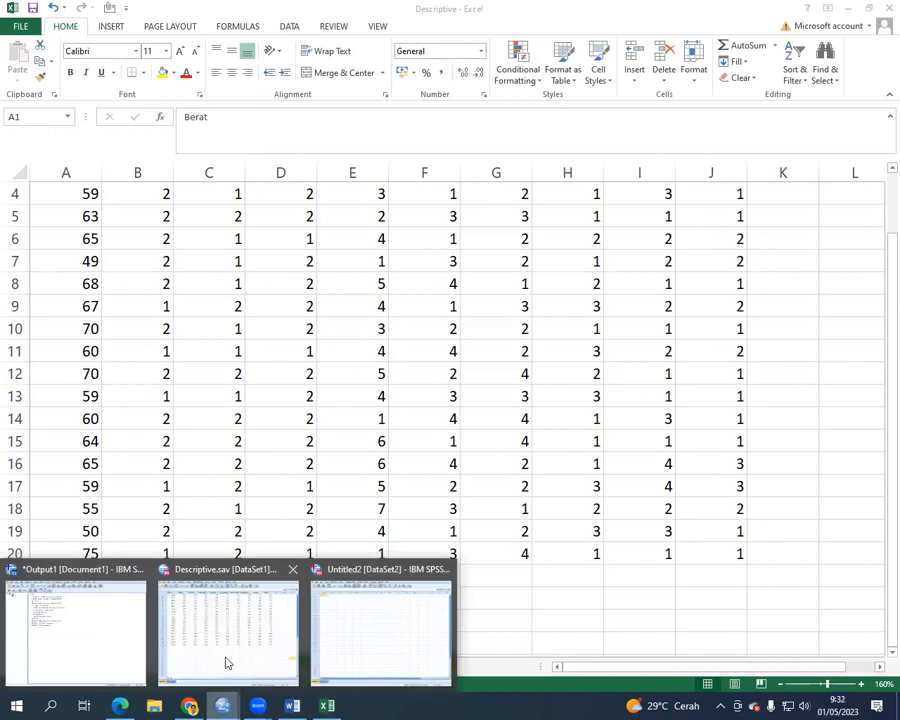
{"action": "left_click", "coordinate": [226, 654]}
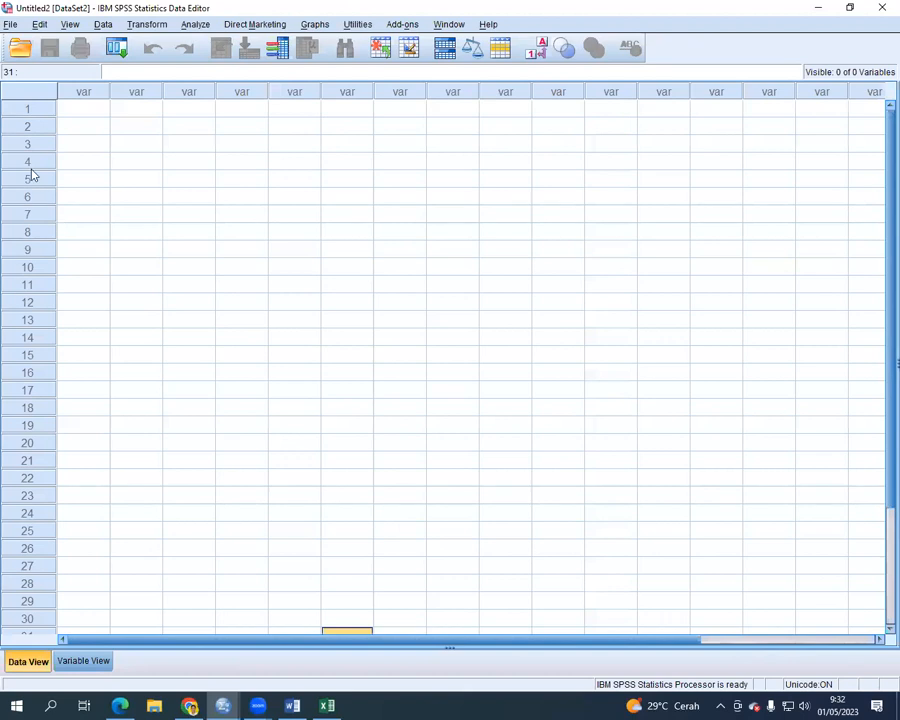
Step: Start opening a data file, list the Excel files in Downloads with details, and sort them by modification date, newest first
{"action": "left_click", "coordinate": [20, 52]}
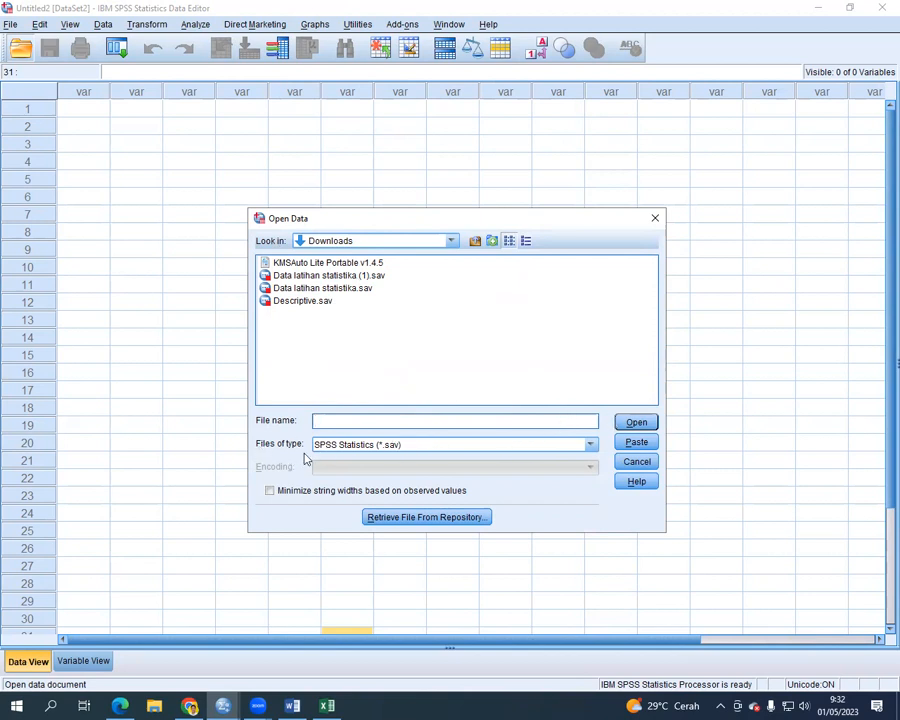
{"action": "left_click", "coordinate": [590, 445]}
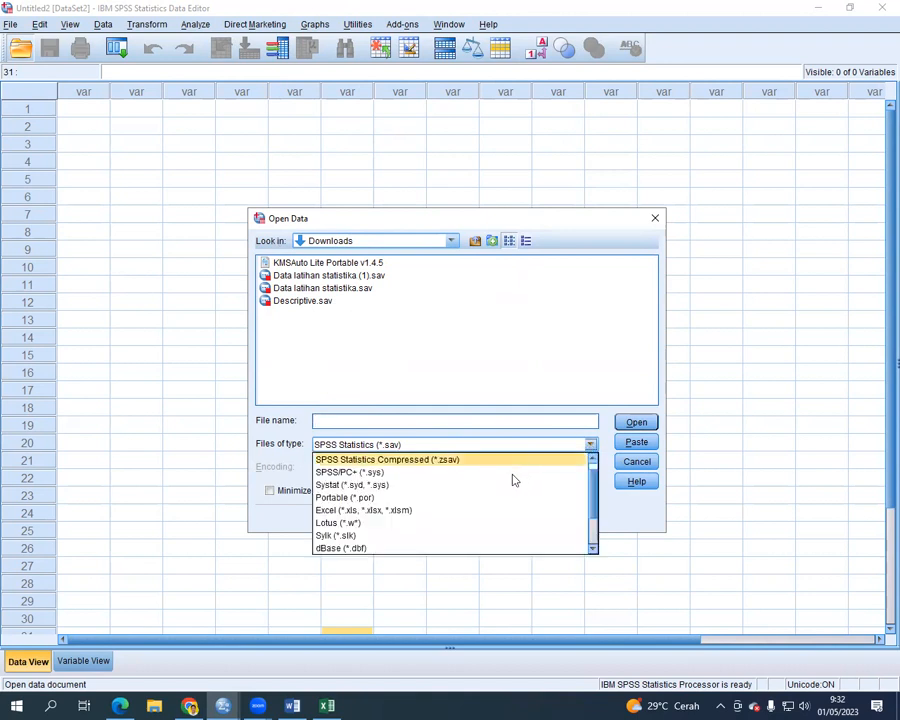
{"action": "left_click", "coordinate": [456, 512]}
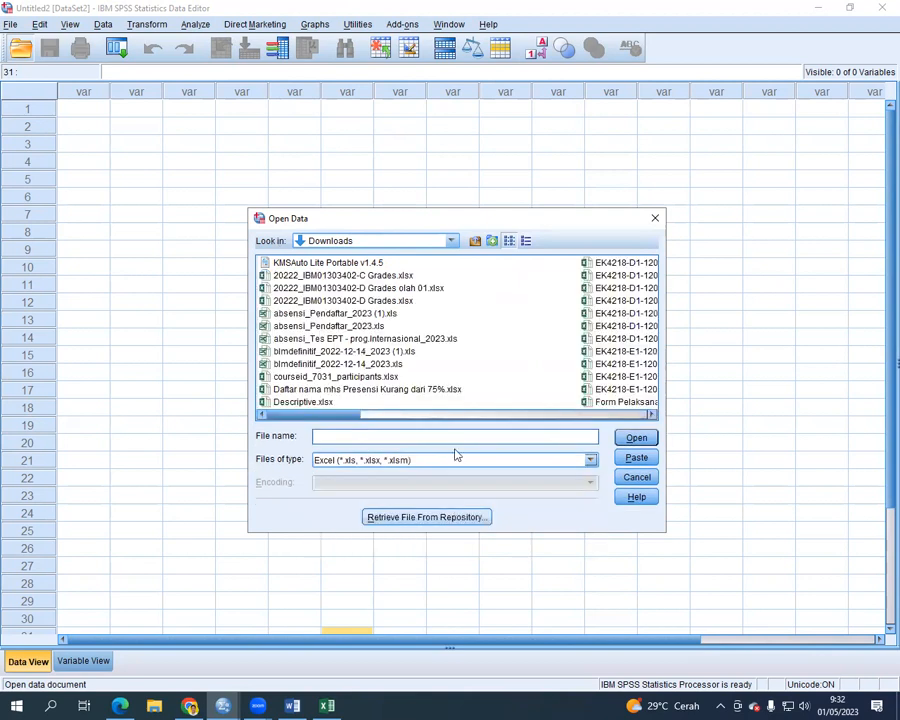
{"action": "left_click", "coordinate": [525, 241]}
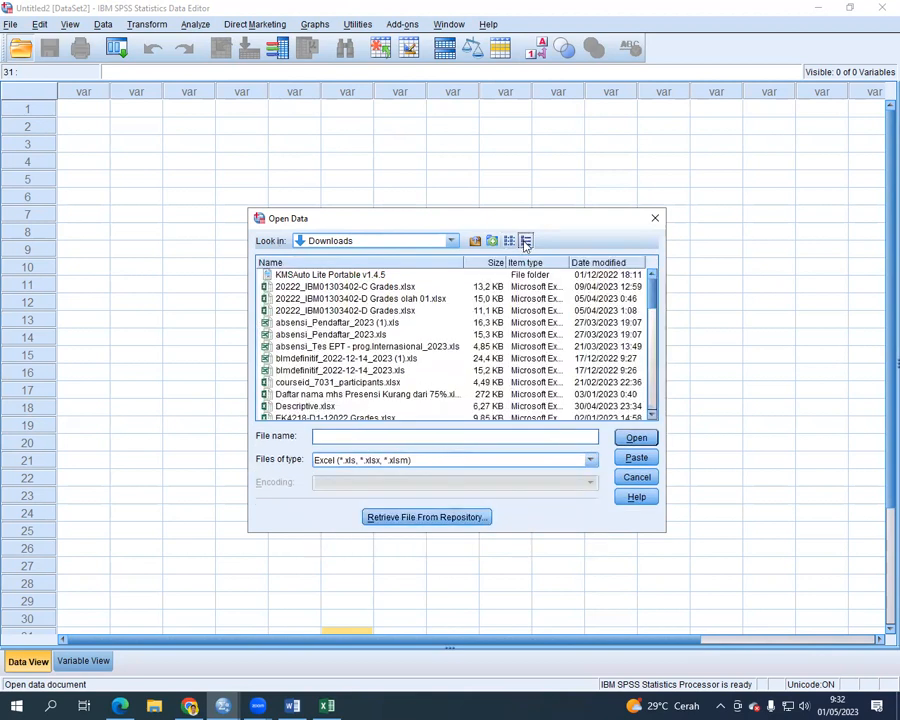
{"action": "left_click", "coordinate": [597, 263]}
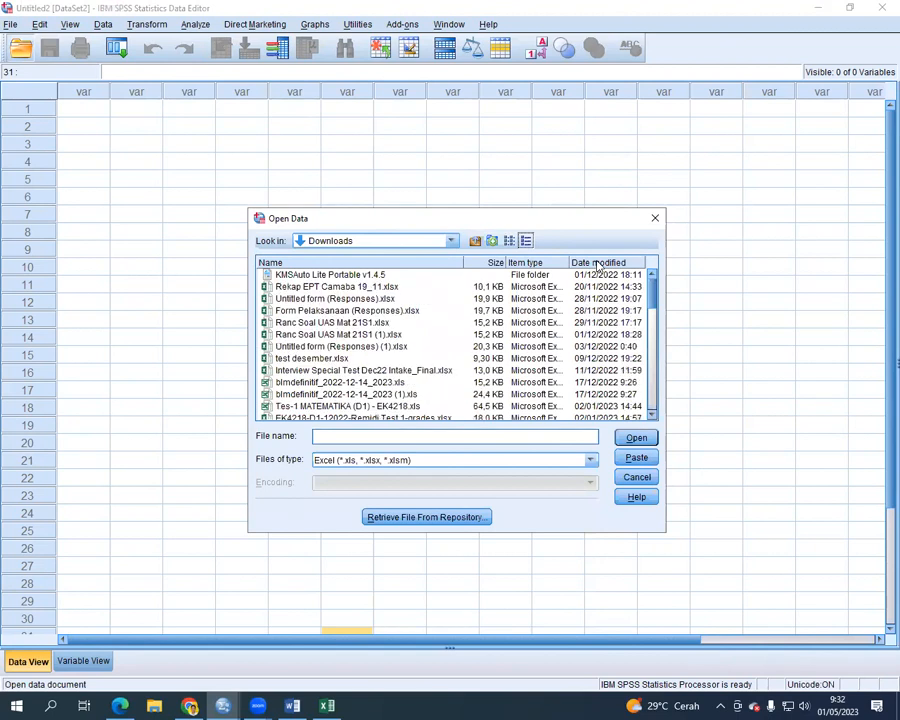
{"action": "left_click", "coordinate": [597, 264]}
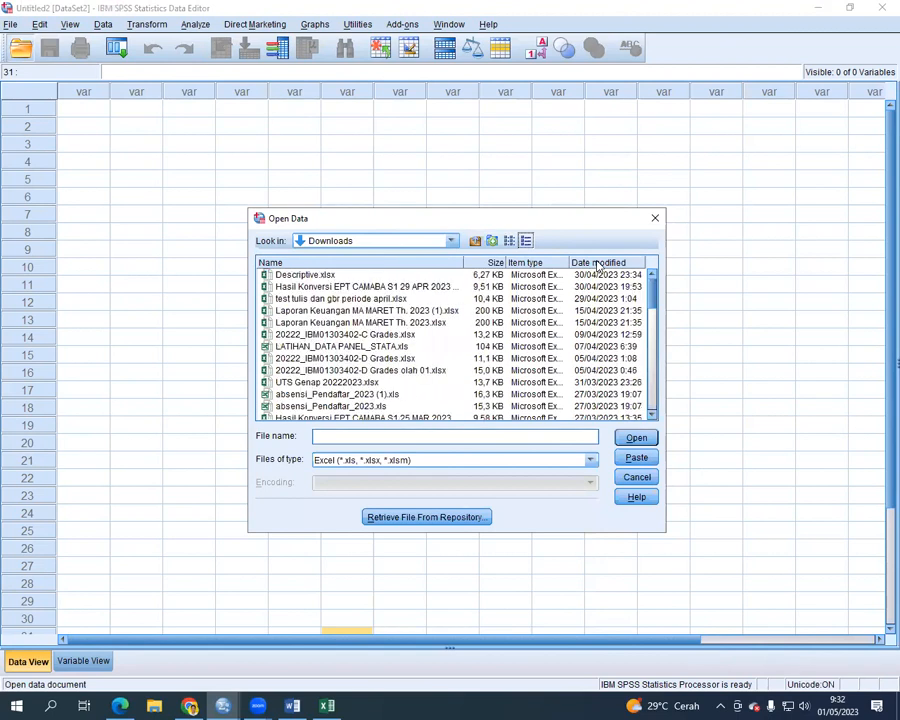
Step: Import the Descriptive worksheet from Descriptive.xlsx, reading variable names from the first row of data
{"action": "left_click", "coordinate": [316, 276]}
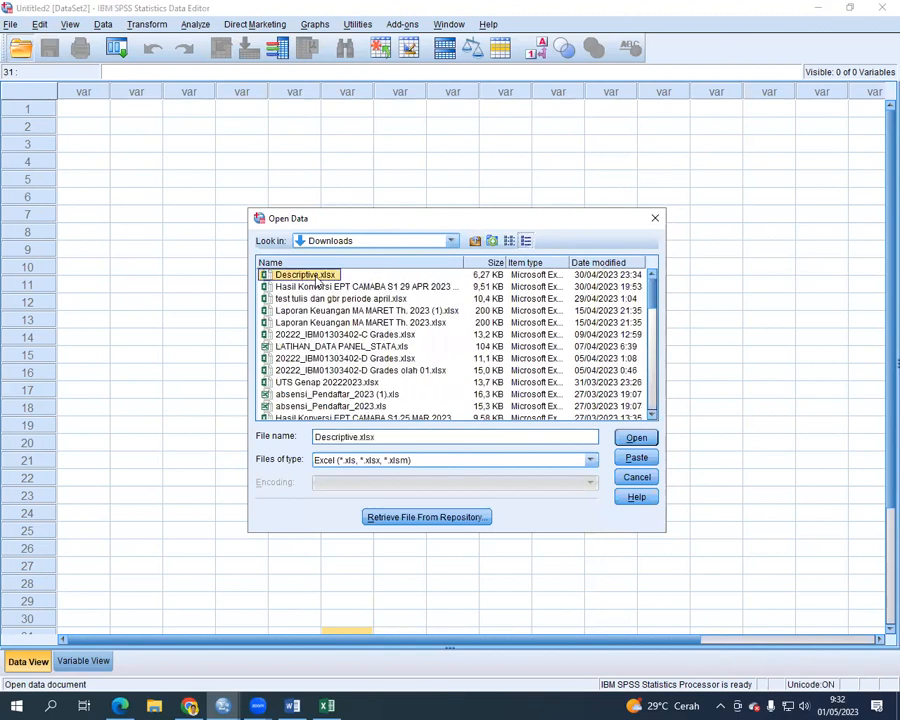
{"action": "left_click", "coordinate": [642, 439]}
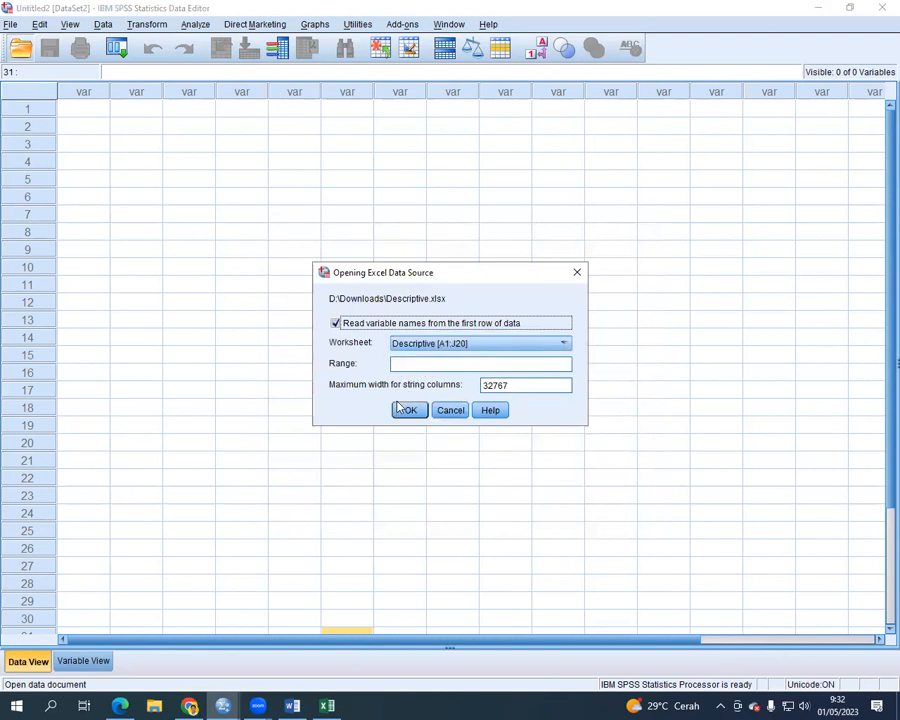
{"action": "left_click", "coordinate": [408, 411]}
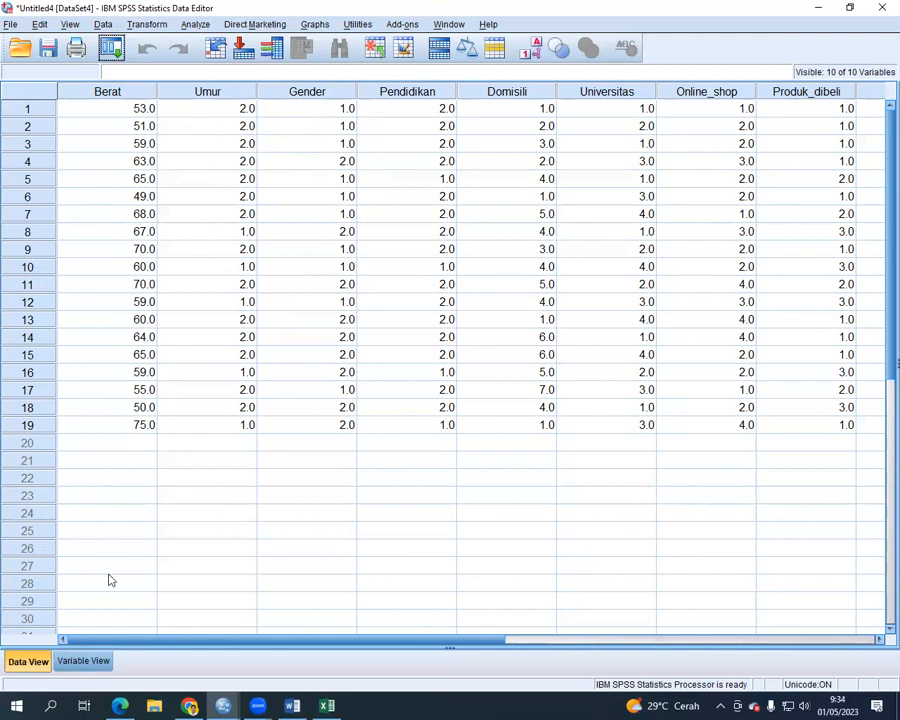
Step: Set the decimals of the Berat, Umur, Gender and Pendidikan variables to 0
{"action": "left_click", "coordinate": [80, 661]}
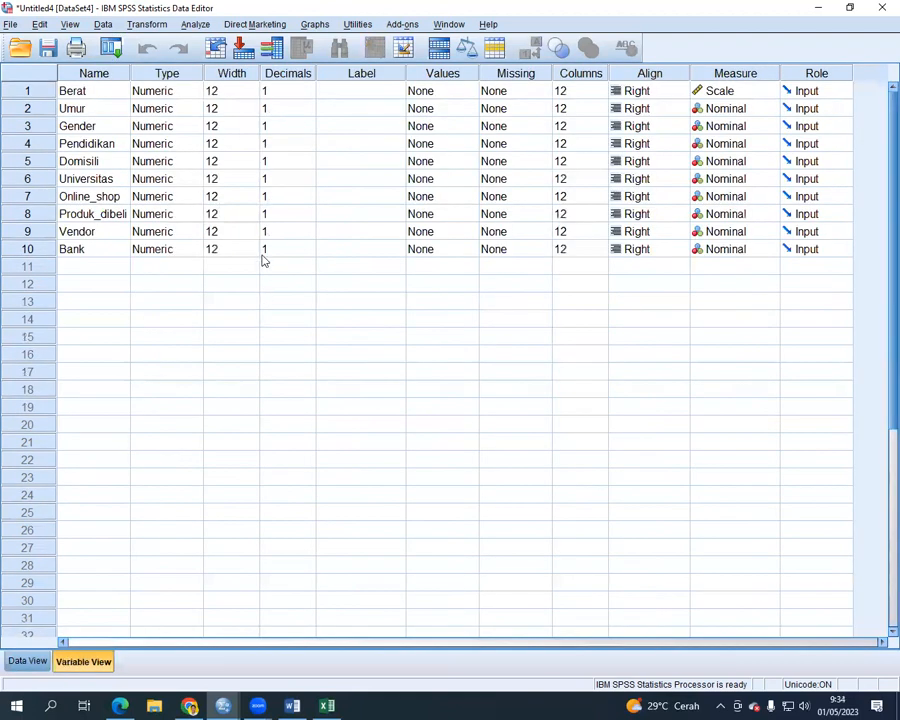
{"action": "left_click", "coordinate": [309, 96]}
{"action": "left_click", "coordinate": [310, 94]}
{"action": "left_click", "coordinate": [310, 117]}
{"action": "left_click", "coordinate": [310, 114]}
{"action": "left_click", "coordinate": [310, 132]}
{"action": "left_click", "coordinate": [310, 130]}
{"action": "left_click", "coordinate": [310, 150]}
{"action": "left_click", "coordinate": [310, 148]}
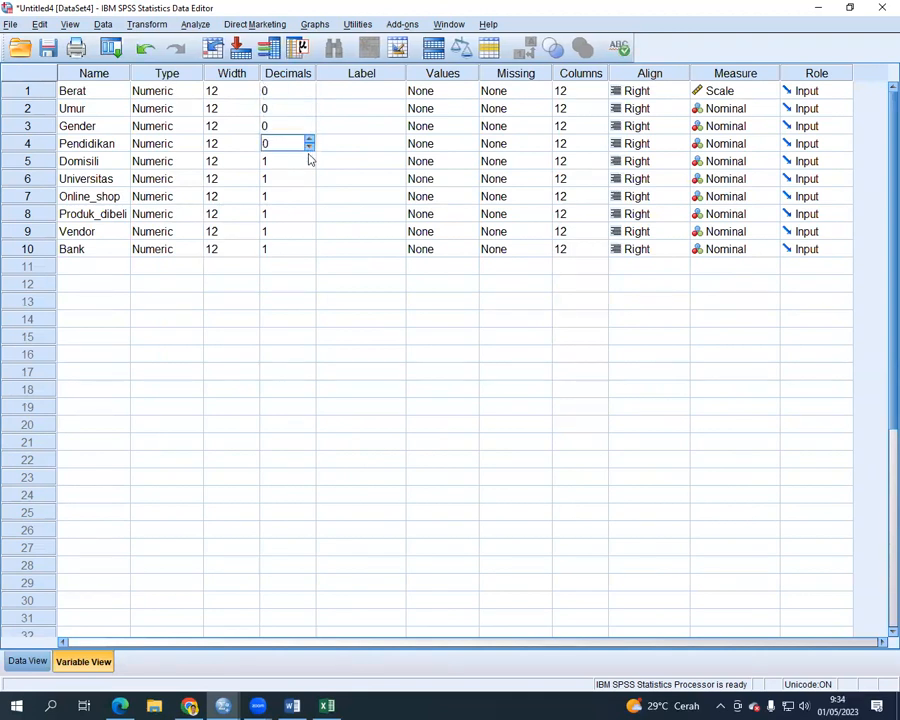
Step: Set the decimals of the Domisili, Universitas, Online_shop and Produk_dibeli variables to 0
{"action": "left_click", "coordinate": [310, 167]}
{"action": "left_click", "coordinate": [310, 166]}
{"action": "left_click", "coordinate": [310, 184]}
{"action": "left_click", "coordinate": [310, 182]}
{"action": "left_click", "coordinate": [310, 202]}
{"action": "left_click", "coordinate": [310, 200]}
{"action": "left_click", "coordinate": [310, 217]}
{"action": "left_click", "coordinate": [309, 214]}
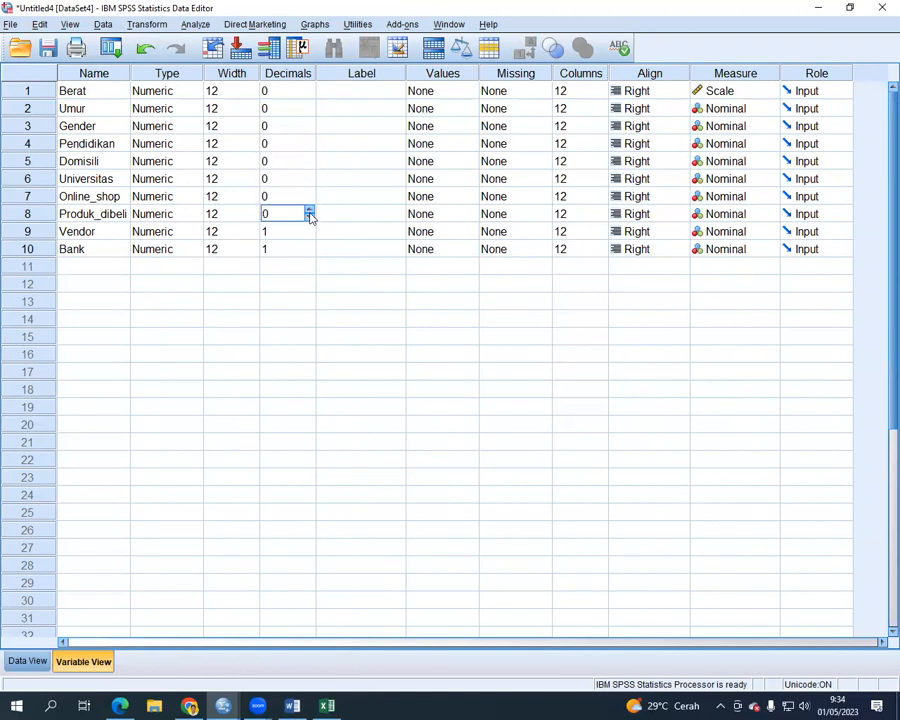
Step: Set the decimals of the Vendor and Bank variables to 0 and show the data sheet
{"action": "left_click", "coordinate": [312, 237]}
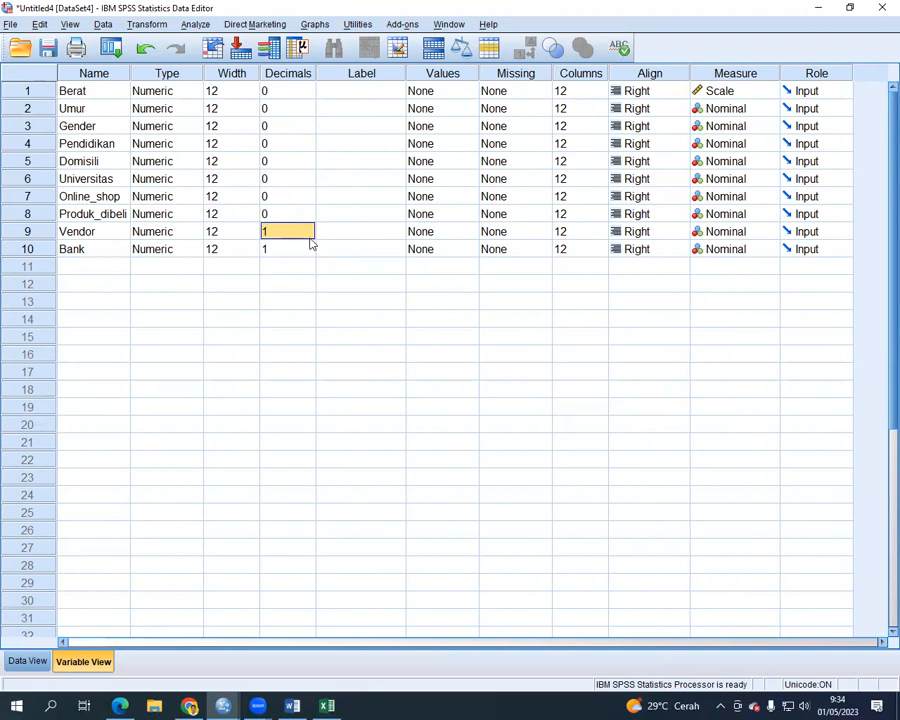
{"action": "left_click", "coordinate": [311, 240]}
{"action": "left_click", "coordinate": [309, 236]}
{"action": "left_click", "coordinate": [310, 252]}
{"action": "left_click", "coordinate": [310, 255]}
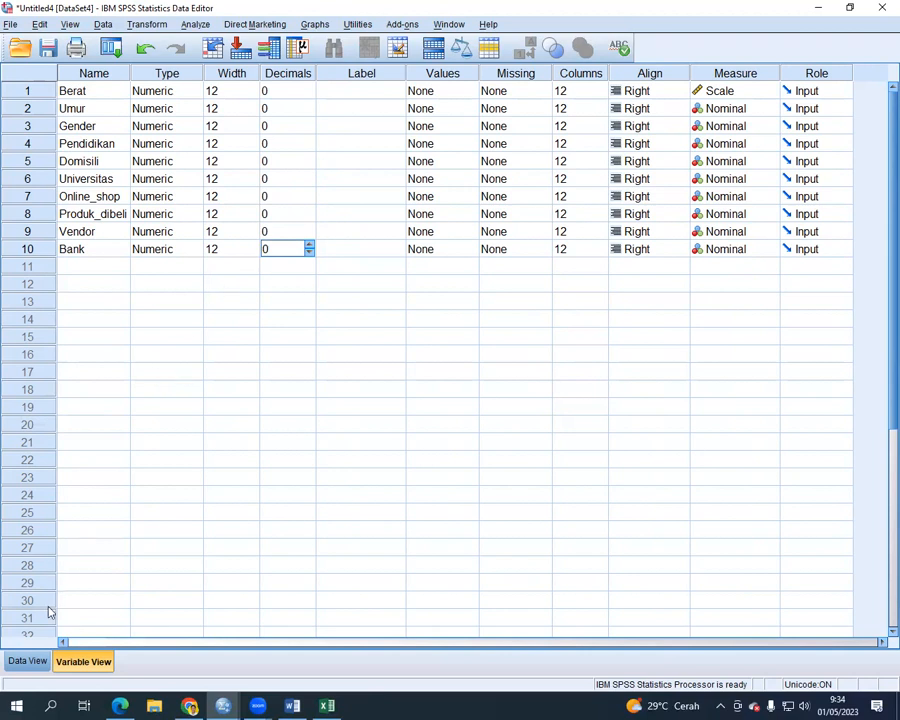
{"action": "left_click", "coordinate": [27, 662]}
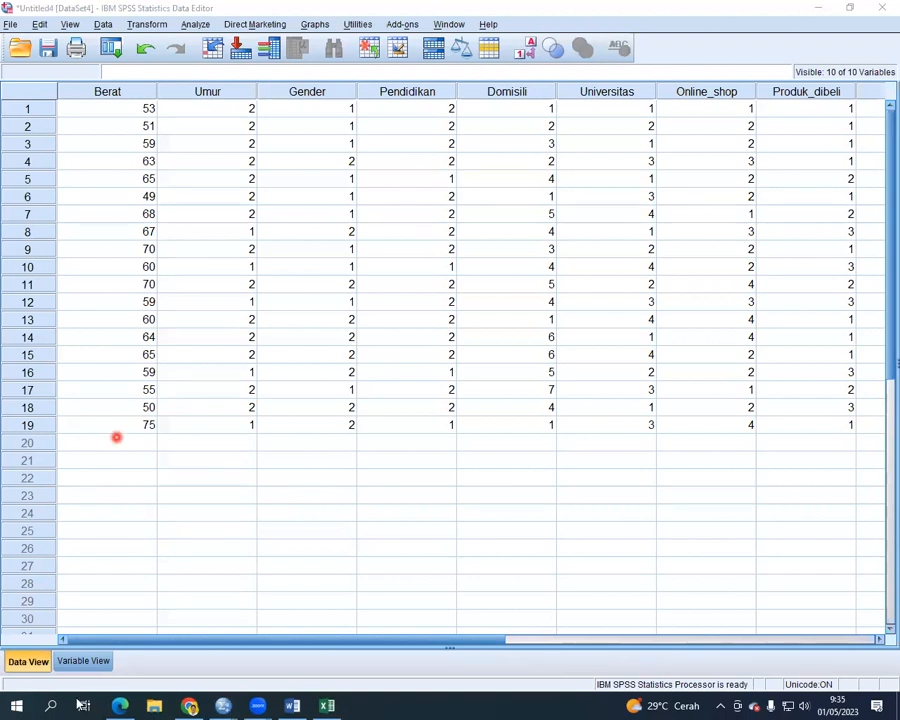
Step: Change the measurement level of the Umur and Pendidikan variables to Ordinal and return to the data sheet
{"action": "left_click", "coordinate": [67, 663]}
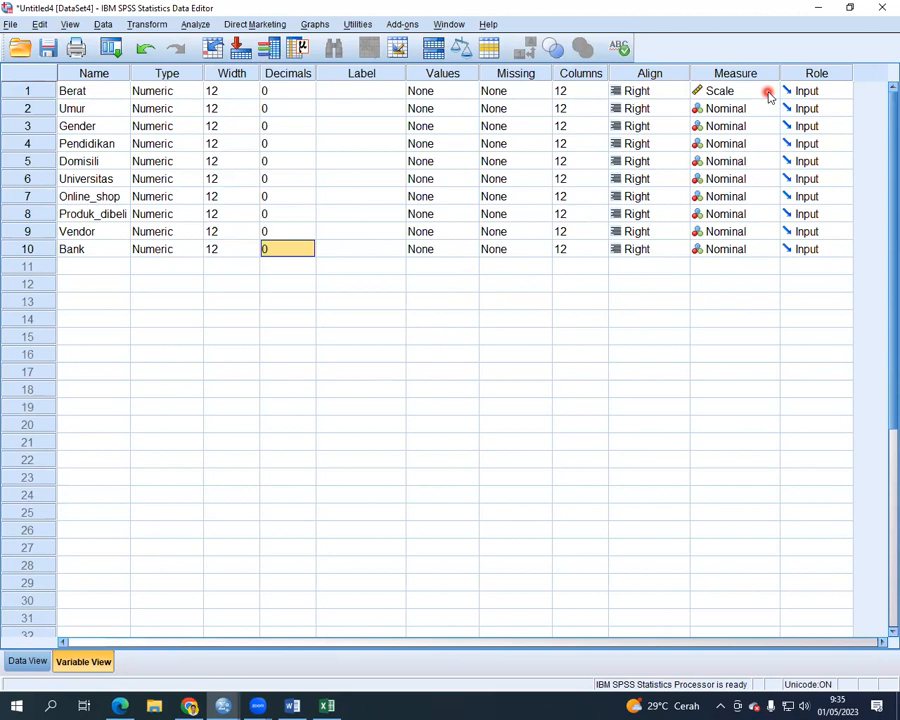
{"action": "left_click", "coordinate": [711, 112]}
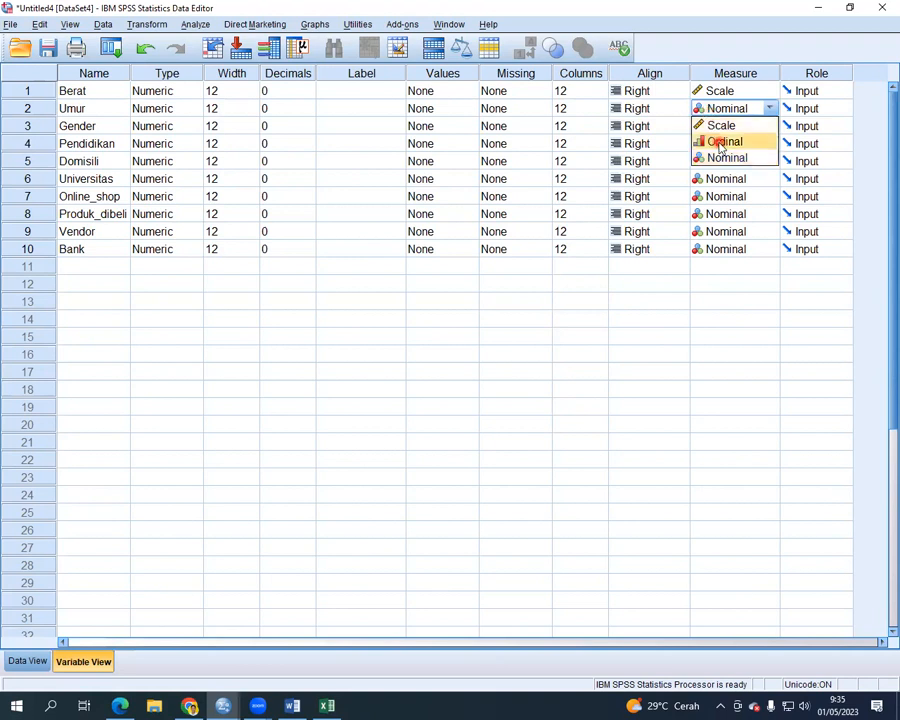
{"action": "left_click", "coordinate": [725, 142]}
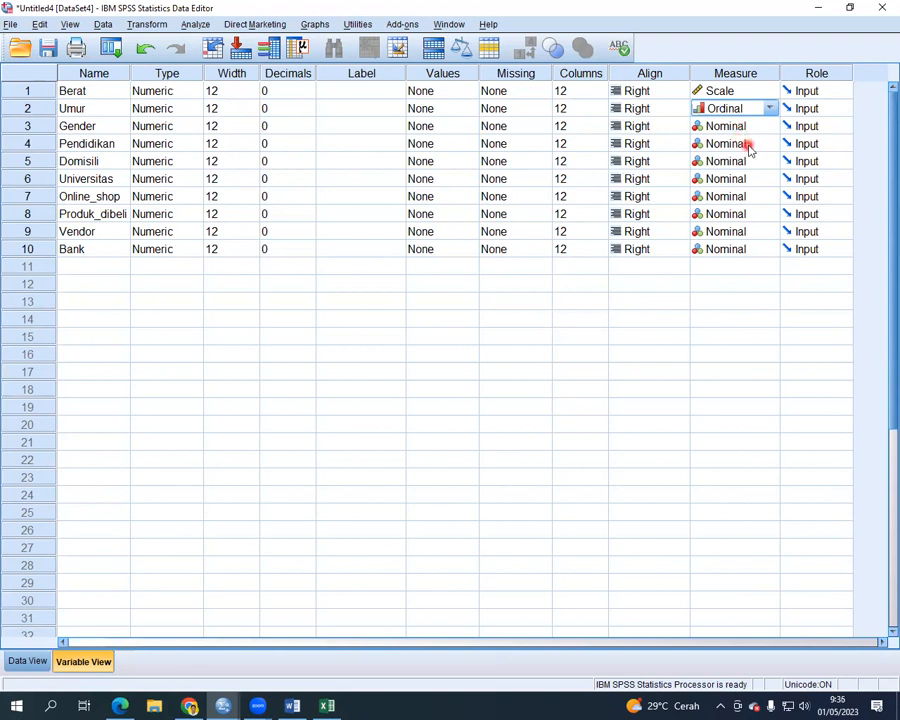
{"action": "left_click", "coordinate": [749, 148]}
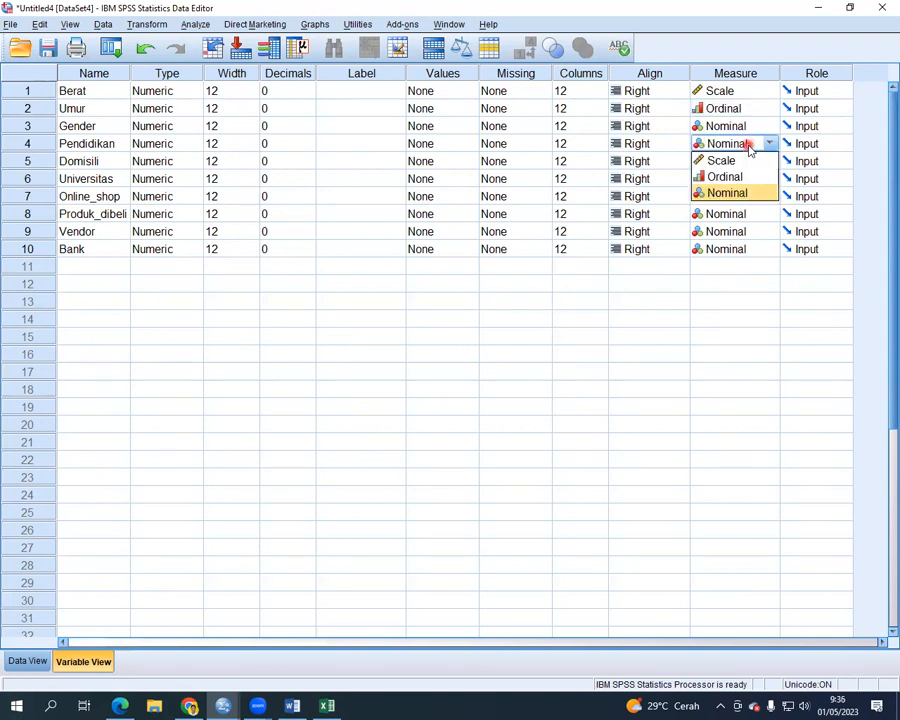
{"action": "left_click", "coordinate": [715, 177]}
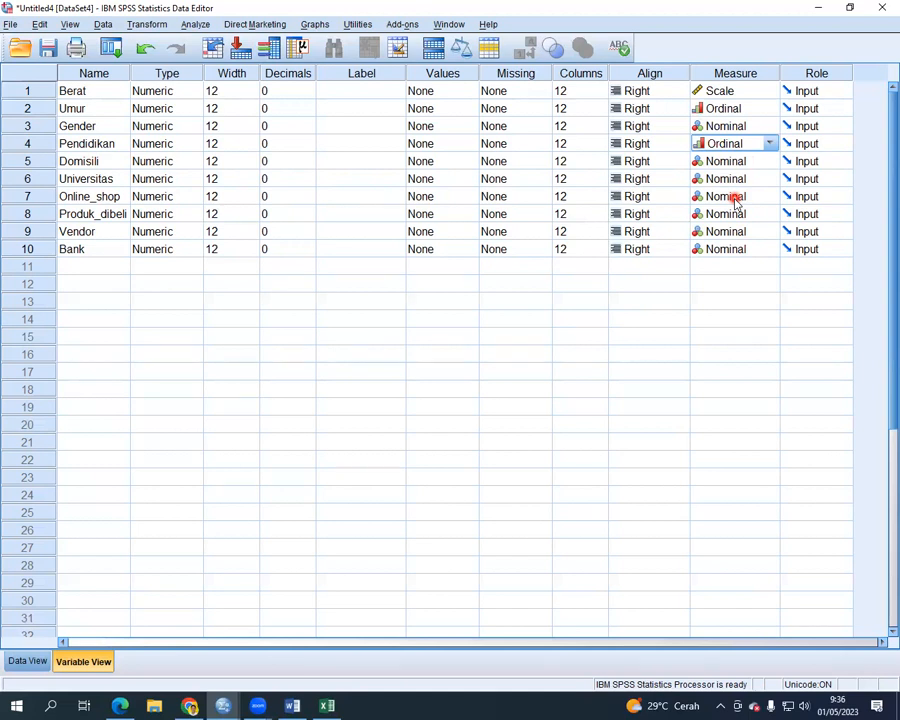
{"action": "left_click", "coordinate": [29, 661]}
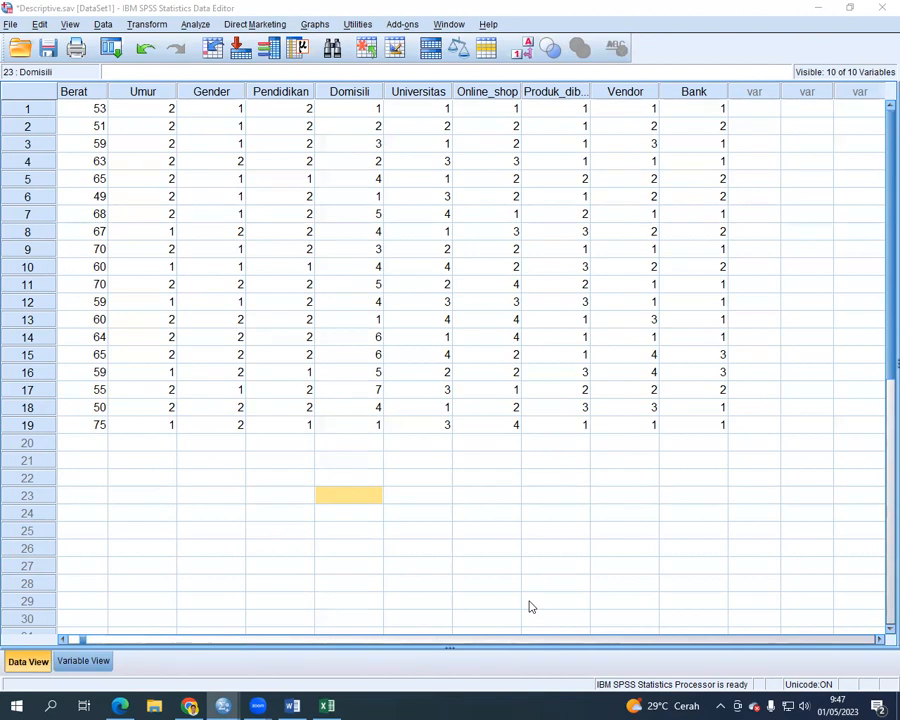
Step: In the variable definitions of Descriptive.sav, add the value label "16 - 19 Tahun" for code 1 of Umur
{"action": "left_click", "coordinate": [174, 108]}
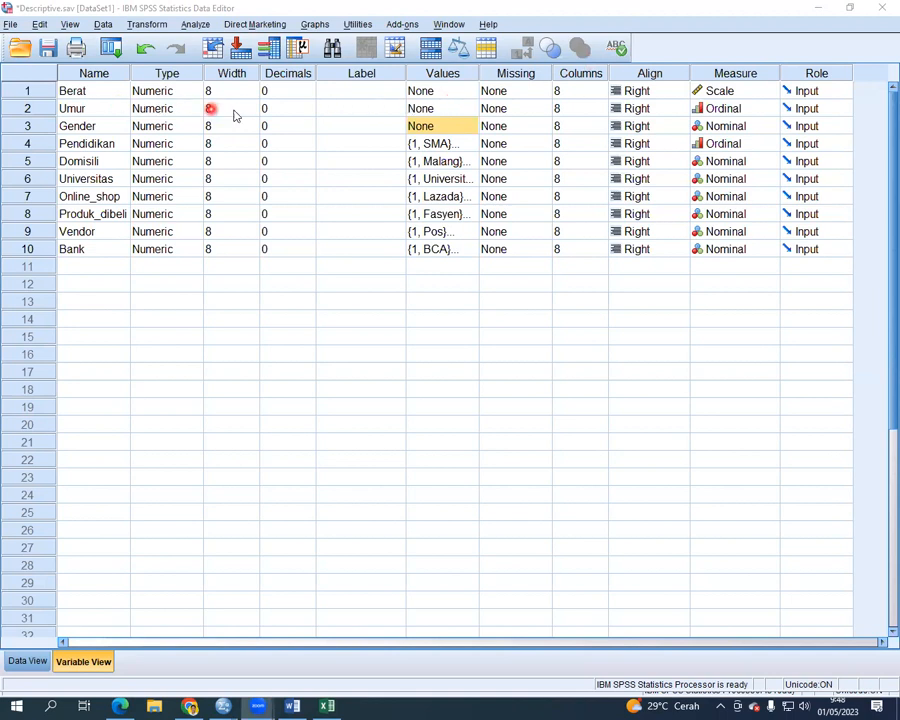
{"action": "left_click", "coordinate": [469, 110]}
{"action": "left_click", "coordinate": [469, 110]}
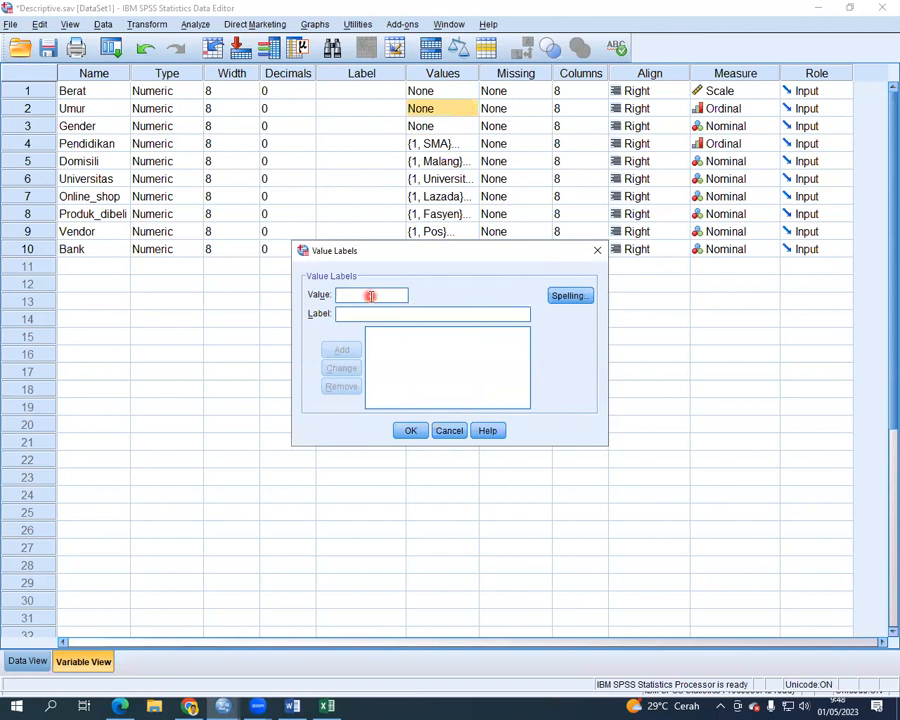
{"action": "type", "text": "1"}
{"action": "key", "text": "Tab"}
{"action": "type", "text": "16"}
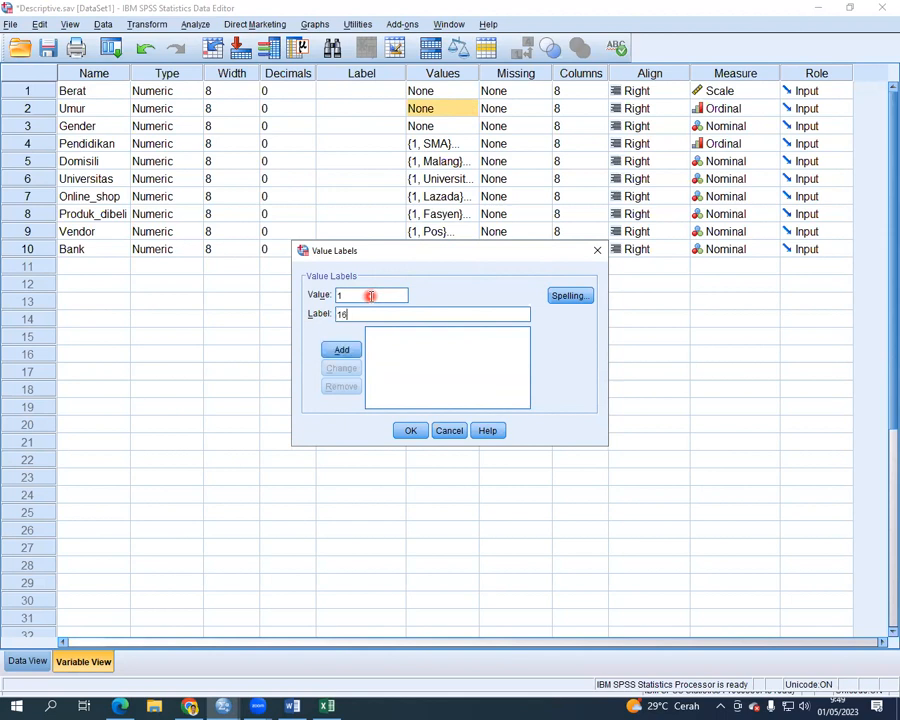
{"action": "type", "text": " - 19"}
{"action": "type", "text": "Tahun"}
{"action": "left_click", "coordinate": [353, 351]}
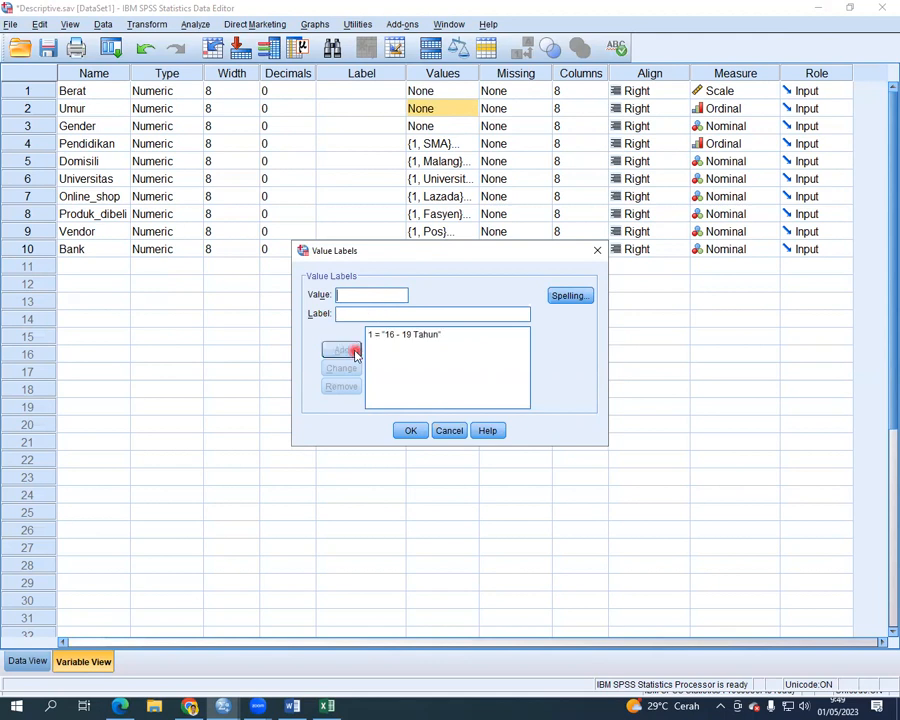
Step: Add the label "20 - 25 Tahun" for code 2 of Umur and apply the value labels
{"action": "type", "text": "2"}
{"action": "key", "text": "Tab"}
{"action": "type", "text": "20 - 25 Tahun"}
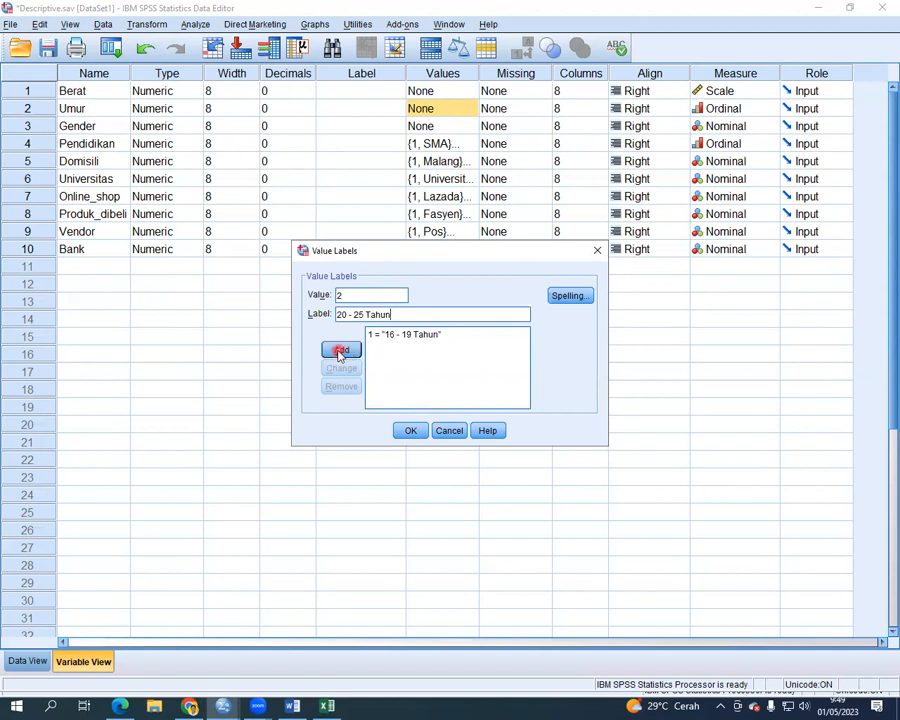
{"action": "left_click", "coordinate": [339, 352]}
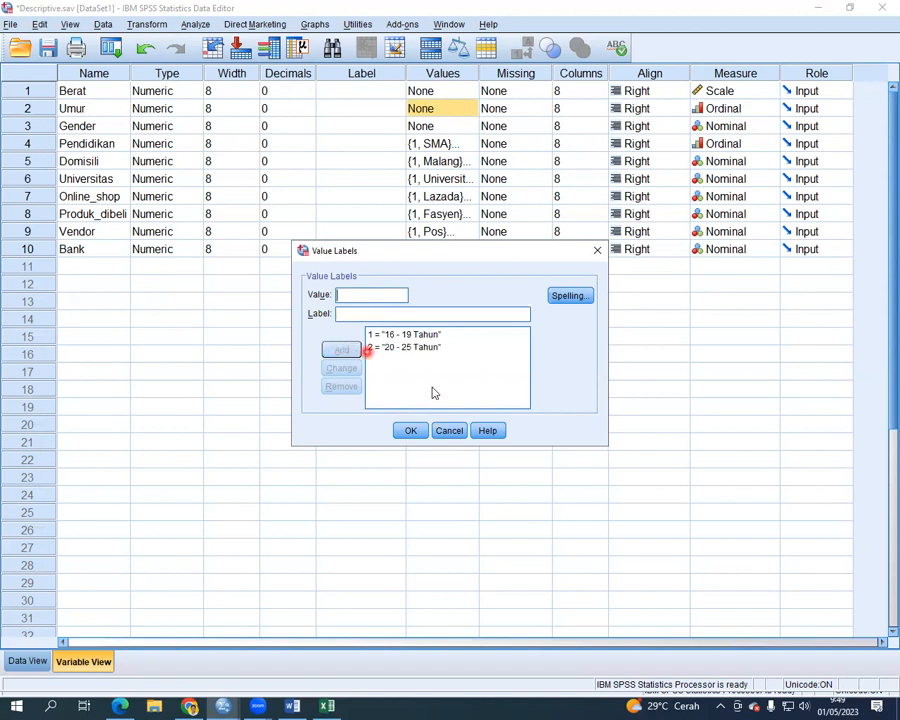
{"action": "left_click", "coordinate": [411, 431]}
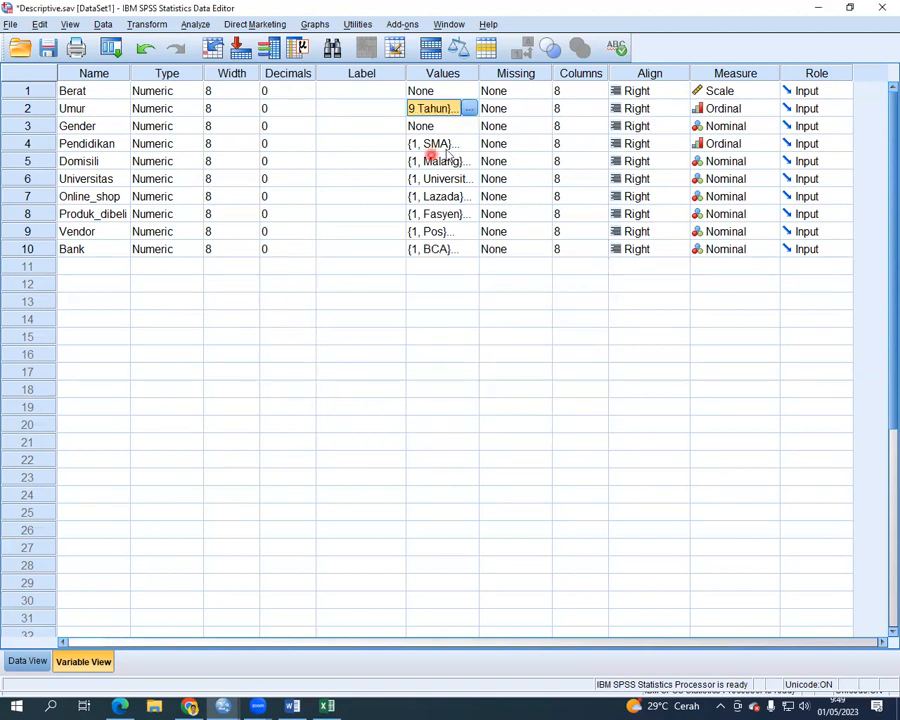
Step: Add the value label "Laki-laki" for code 1 of the Gender variable
{"action": "left_click", "coordinate": [469, 127]}
{"action": "left_click", "coordinate": [469, 127]}
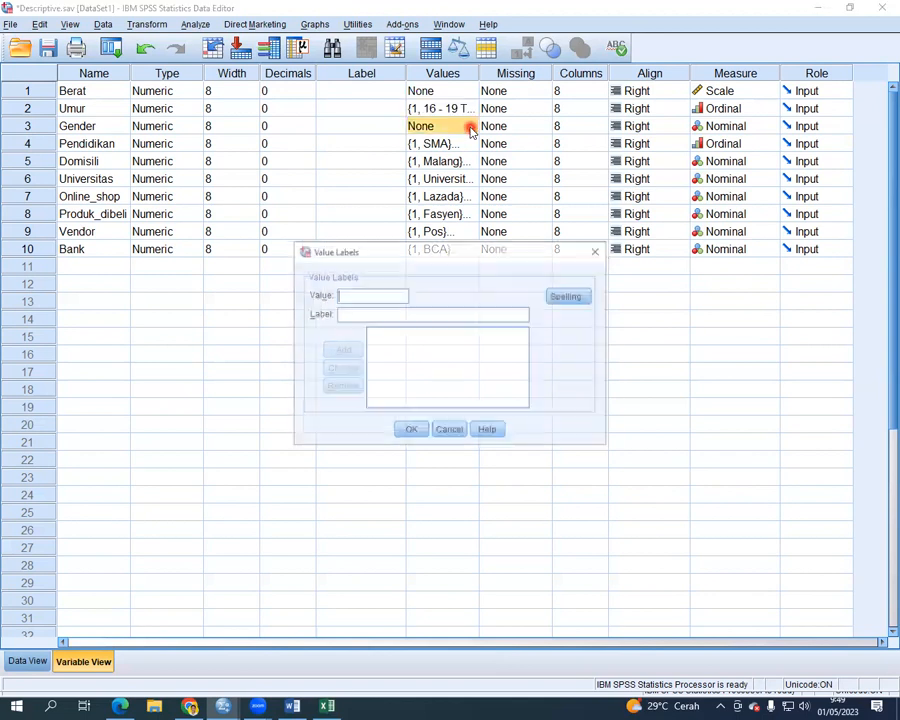
{"action": "left_click", "coordinate": [371, 295]}
{"action": "type", "text": "1"}
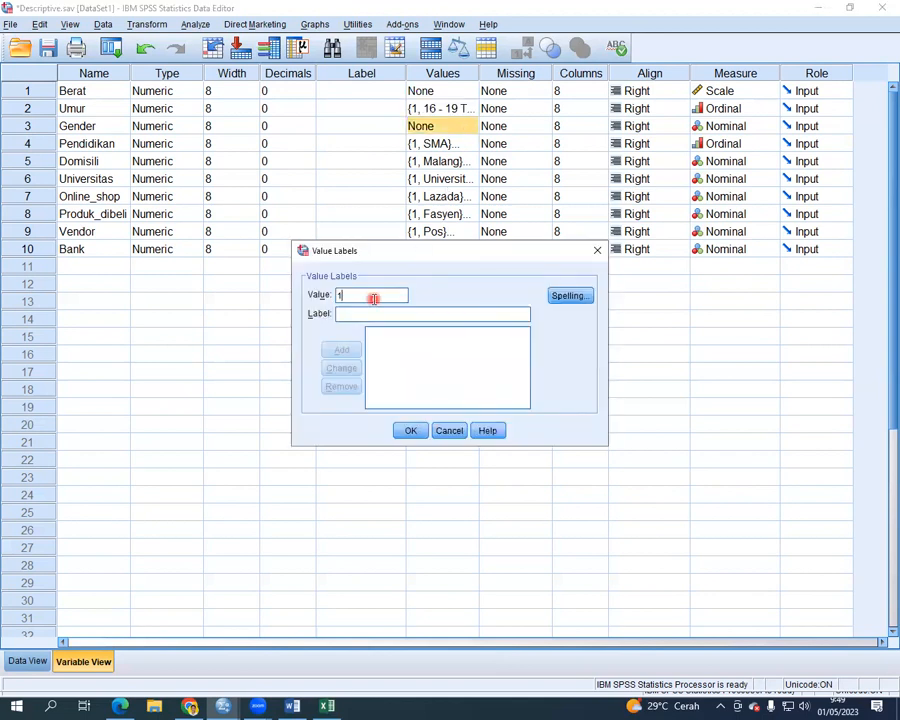
{"action": "left_click", "coordinate": [359, 313]}
{"action": "type", "text": "Laki-laki"}
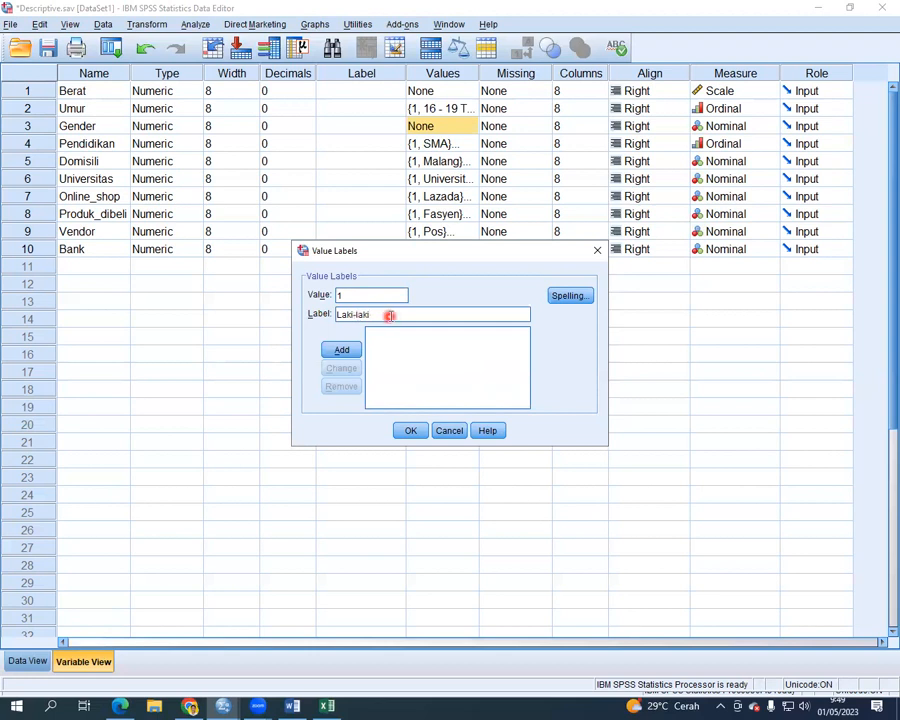
{"action": "left_click", "coordinate": [342, 350]}
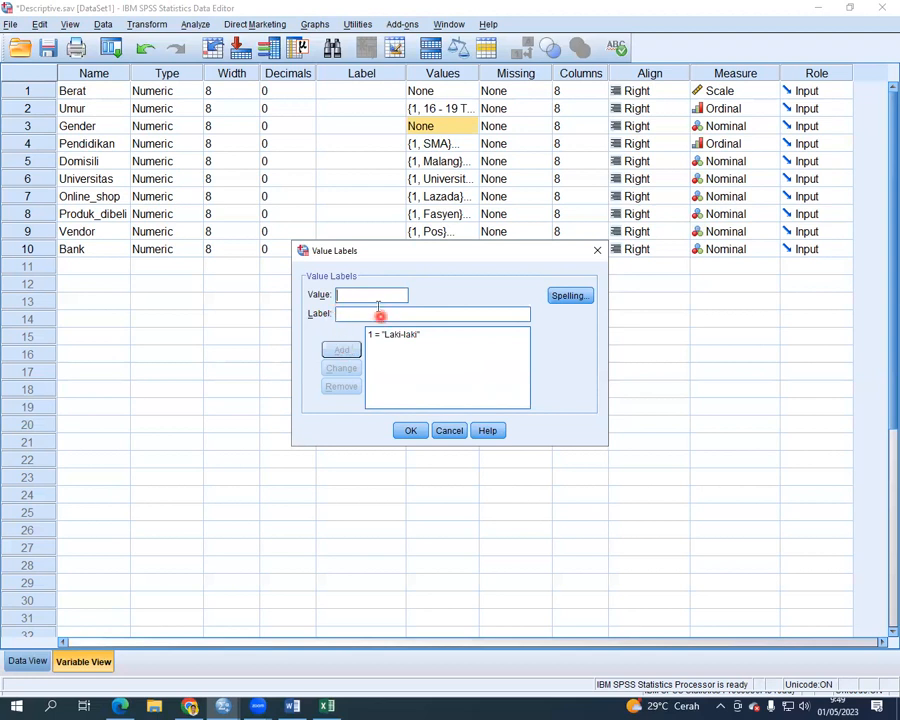
Step: Add the label "Wanita" for code 2 of Gender and apply the value labels
{"action": "type", "text": "2"}
{"action": "left_click", "coordinate": [350, 314]}
{"action": "type", "text": "wanita"}
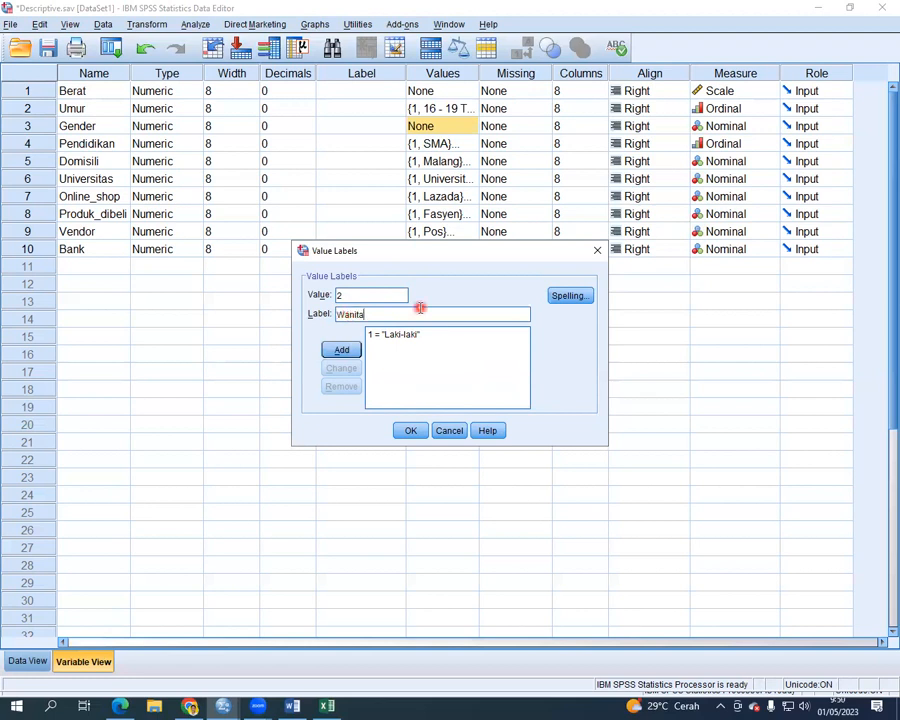
{"action": "left_click", "coordinate": [341, 349]}
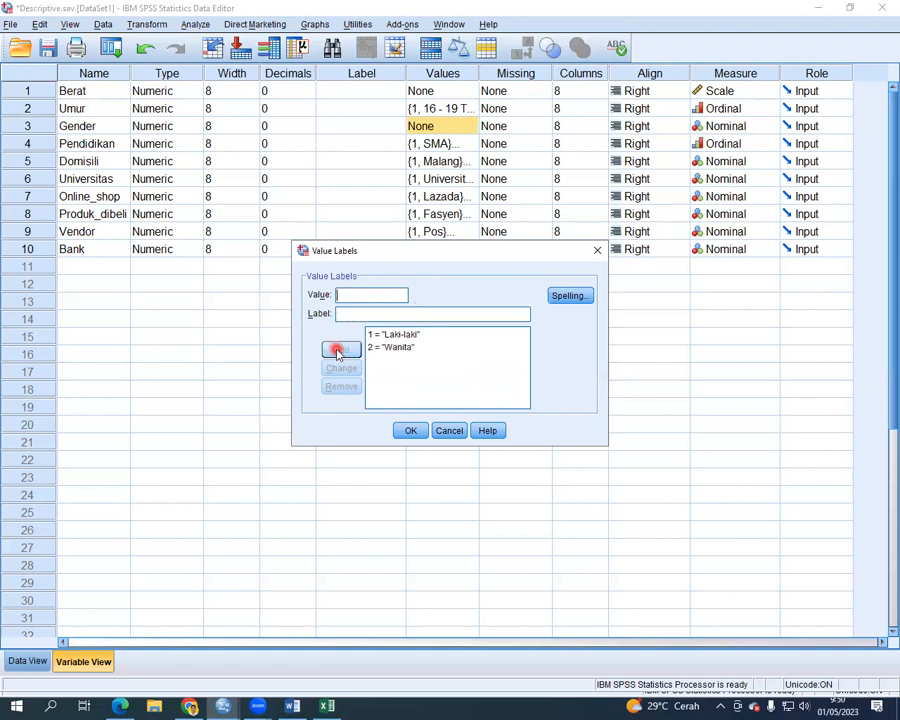
{"action": "left_click", "coordinate": [410, 429]}
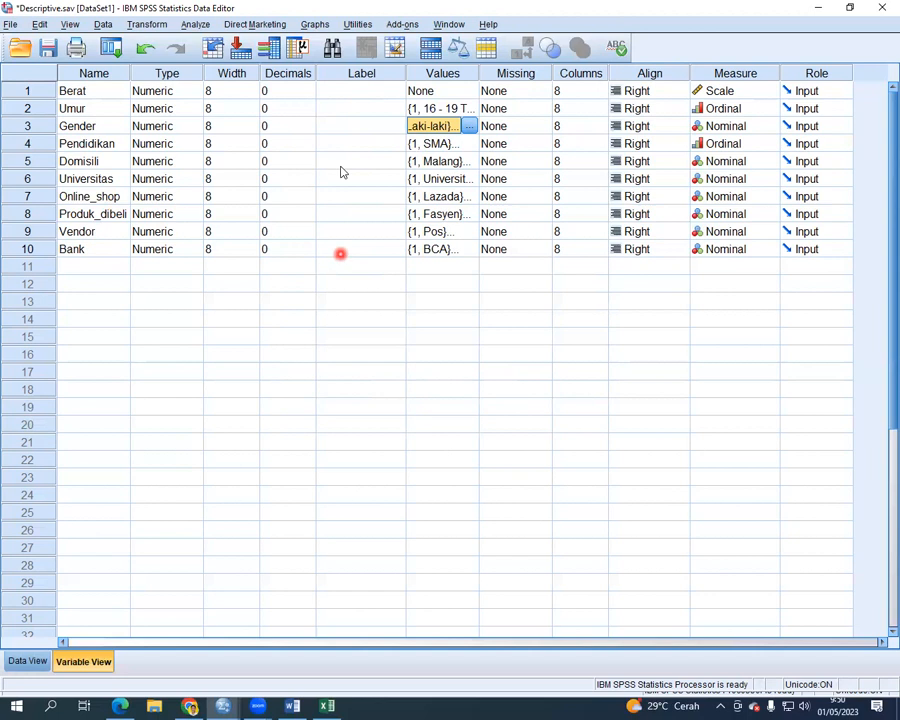
Step: Label the Berat variable "Berat badan", the Umur variable "Umur" and the Gender variable "Jenis kelamin"
{"action": "left_click", "coordinate": [345, 91]}
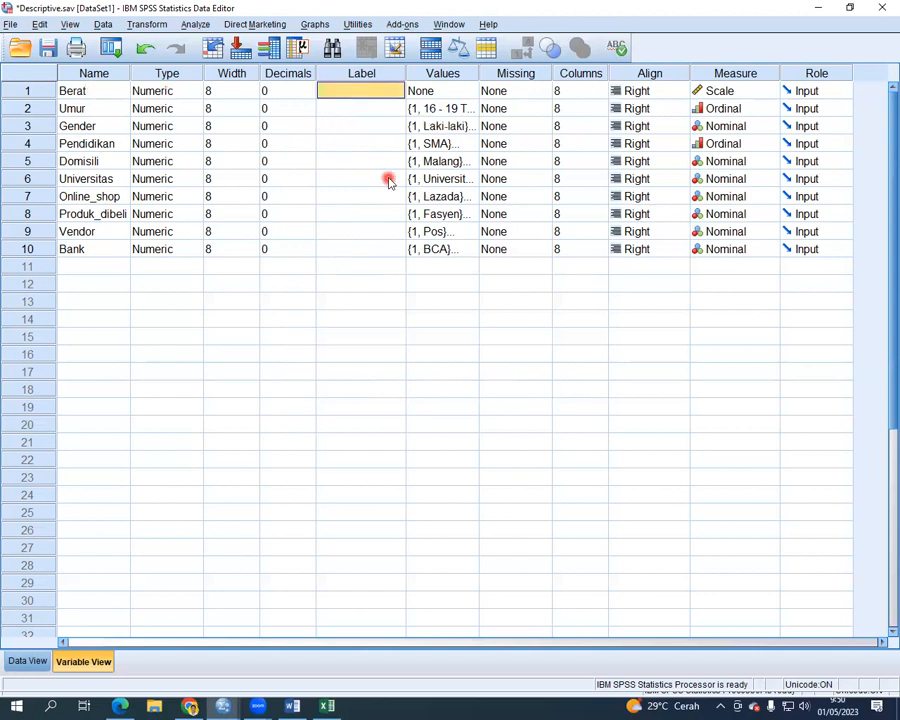
{"action": "type", "text": "Berat badan"}
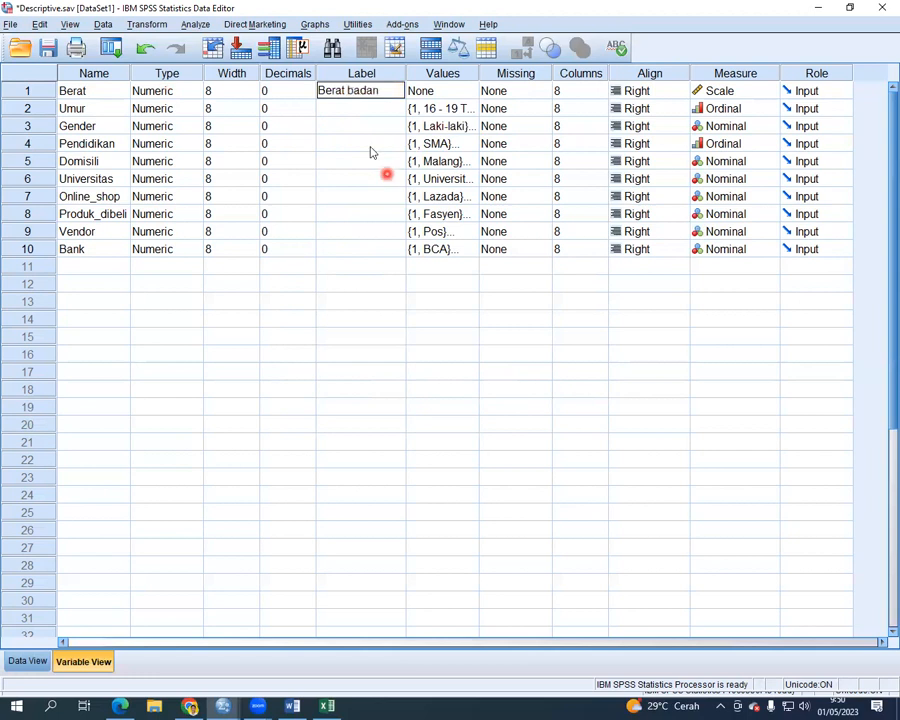
{"action": "left_click", "coordinate": [345, 108]}
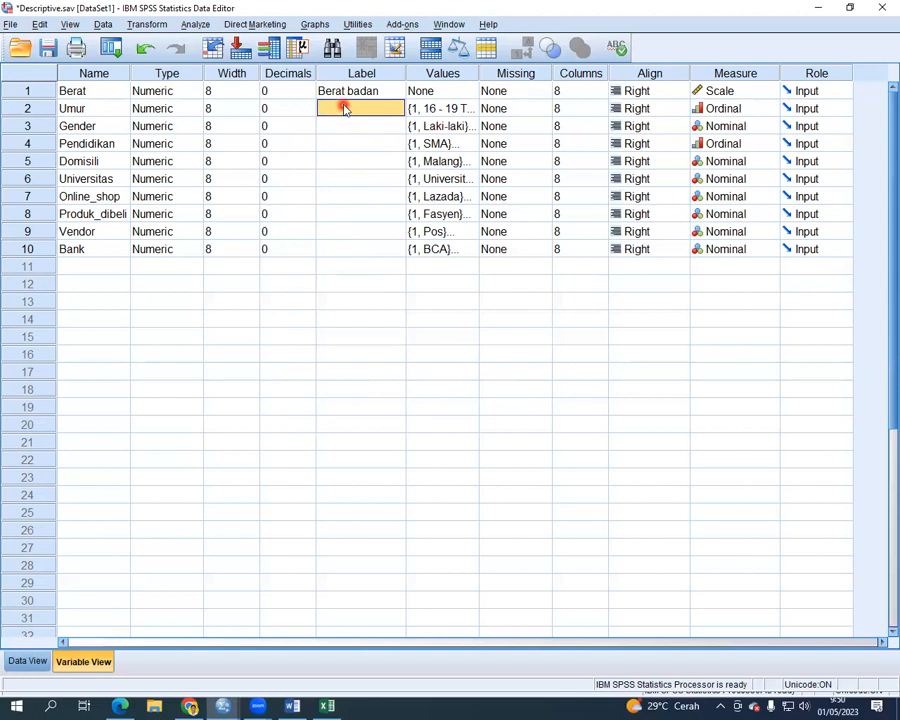
{"action": "type", "text": "Umur"}
{"action": "left_click", "coordinate": [342, 132]}
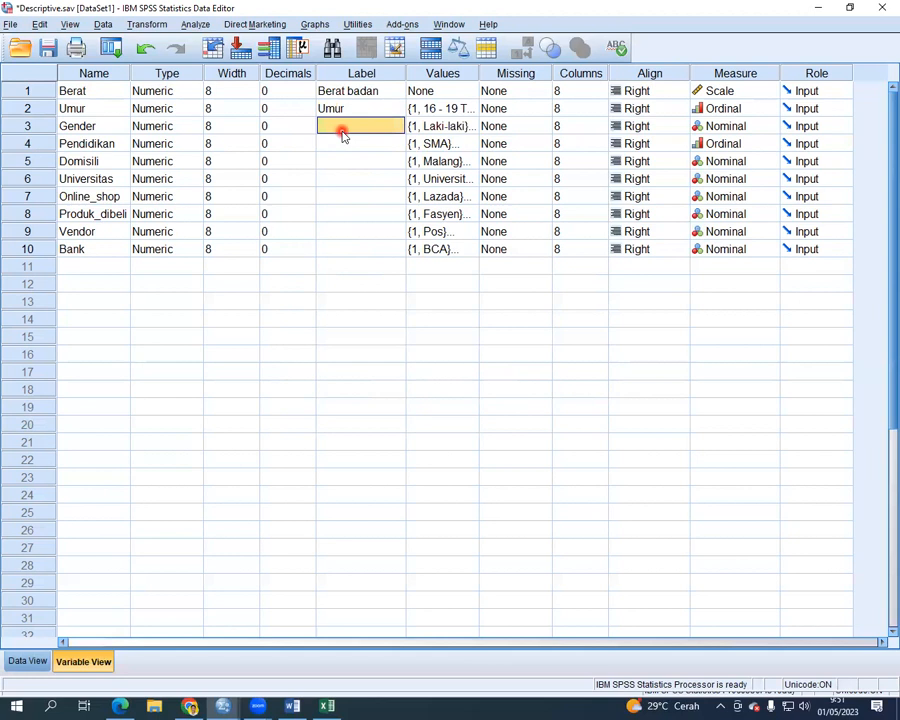
{"action": "type", "text": "Jenis"}
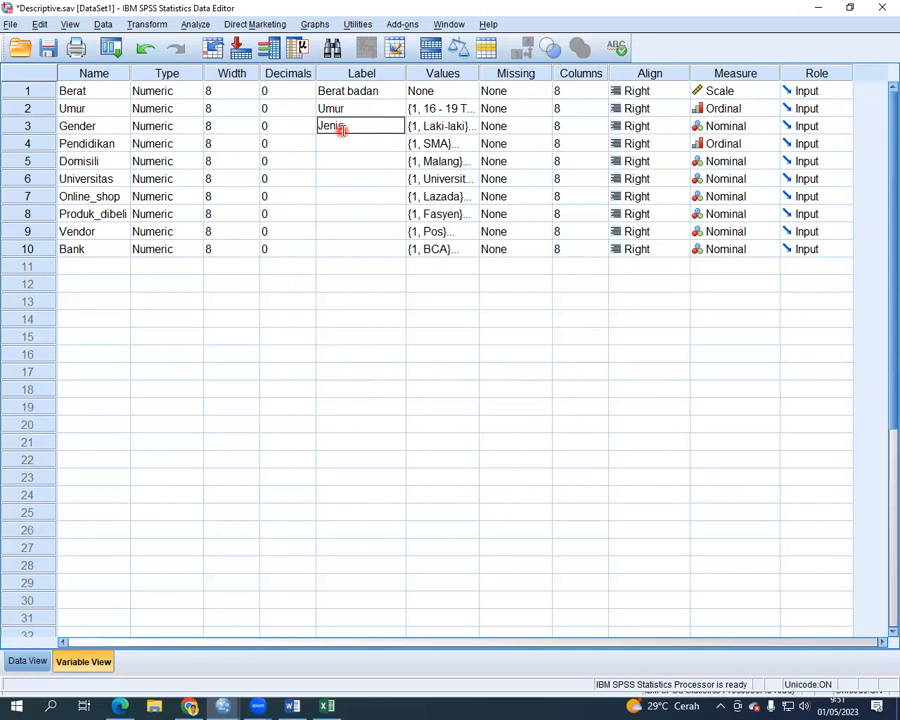
{"action": "type", "text": " kelamin"}
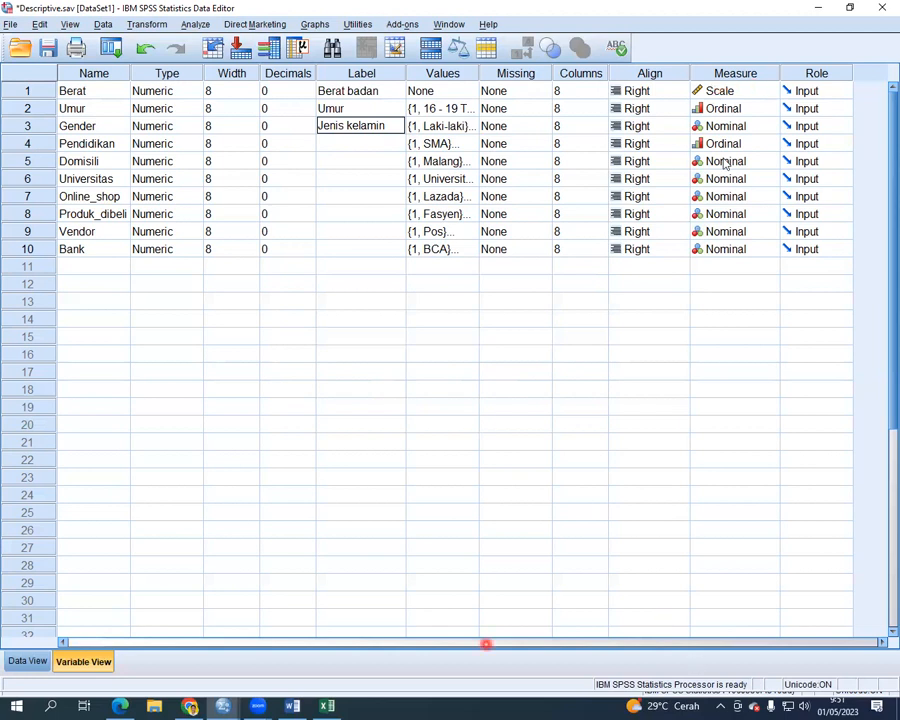
{"action": "left_click", "coordinate": [709, 405]}
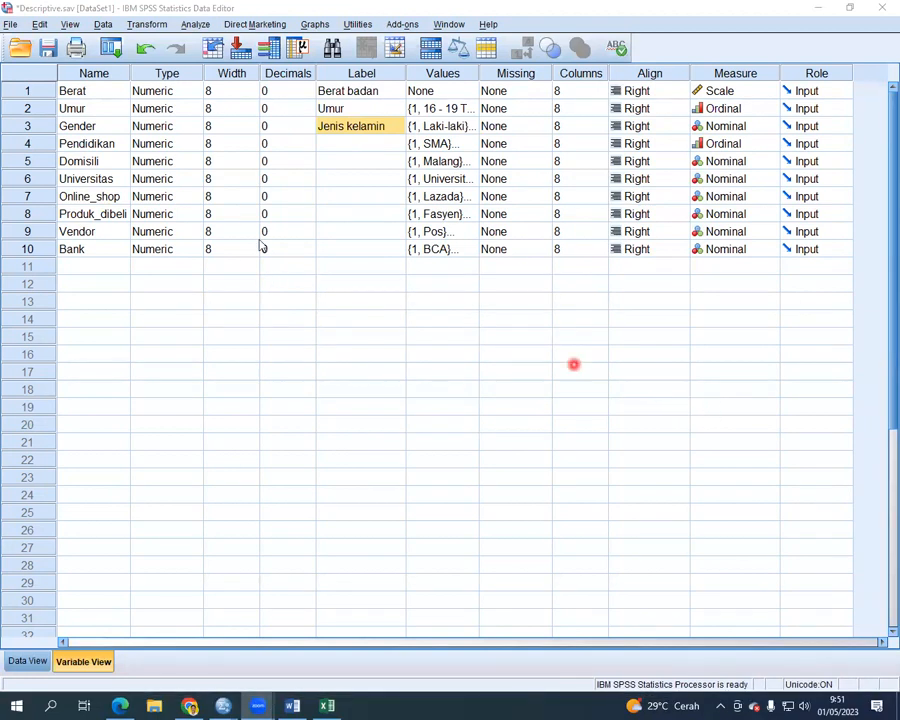
Step: Paste the copied variable labels for Pendidikan through Bank, including "Tempat tinggal" and "Perguruan tinggi", and show value labels instead of codes in the data sheet
{"action": "left_click", "coordinate": [332, 146]}
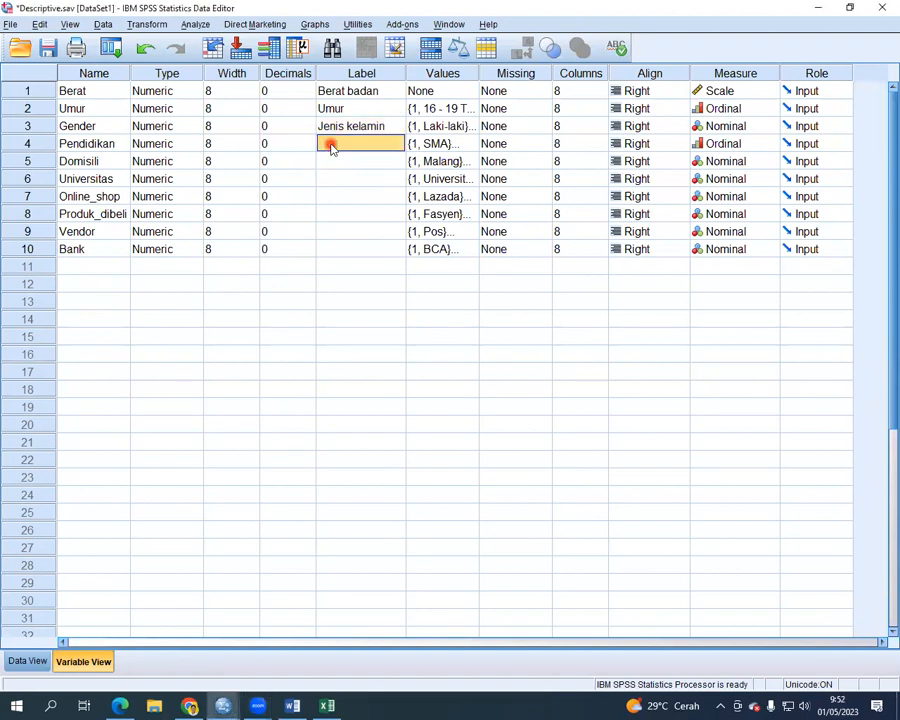
{"action": "key", "text": "ctrl+v"}
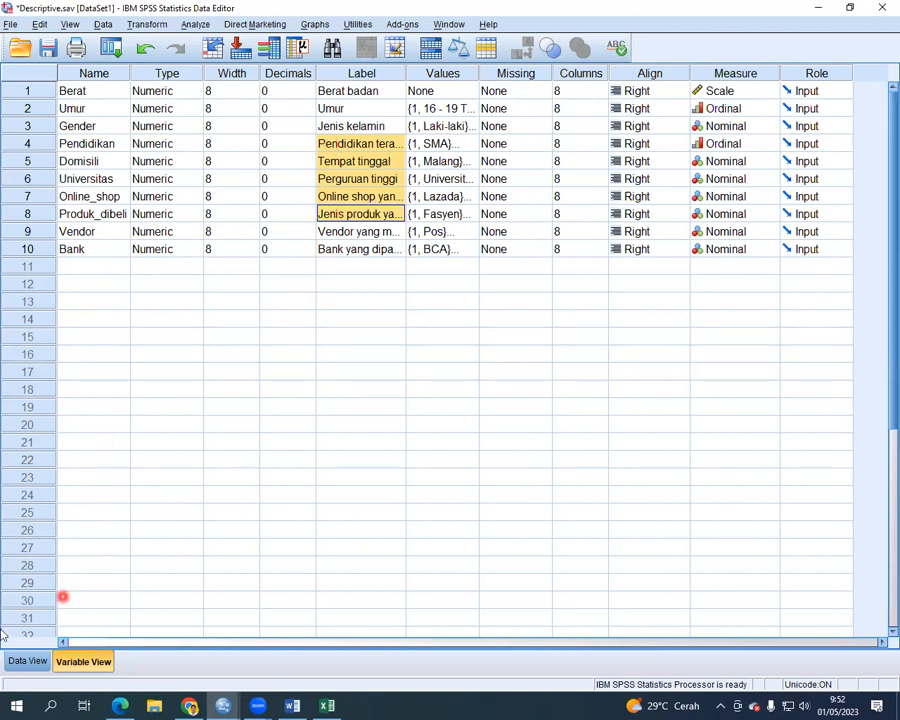
{"action": "left_click", "coordinate": [27, 662]}
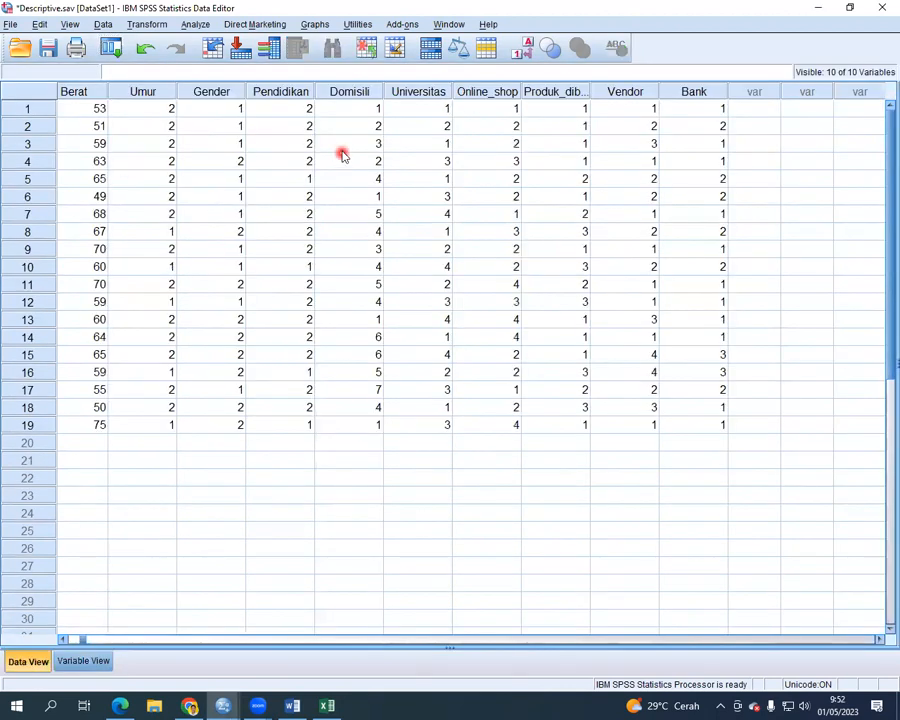
{"action": "left_click", "coordinate": [524, 50]}
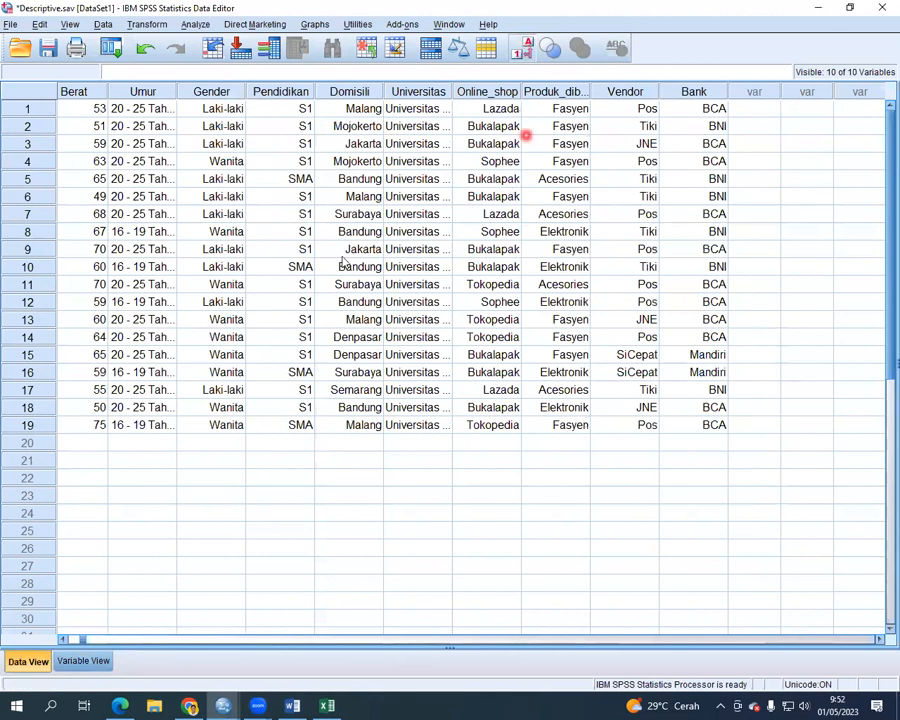